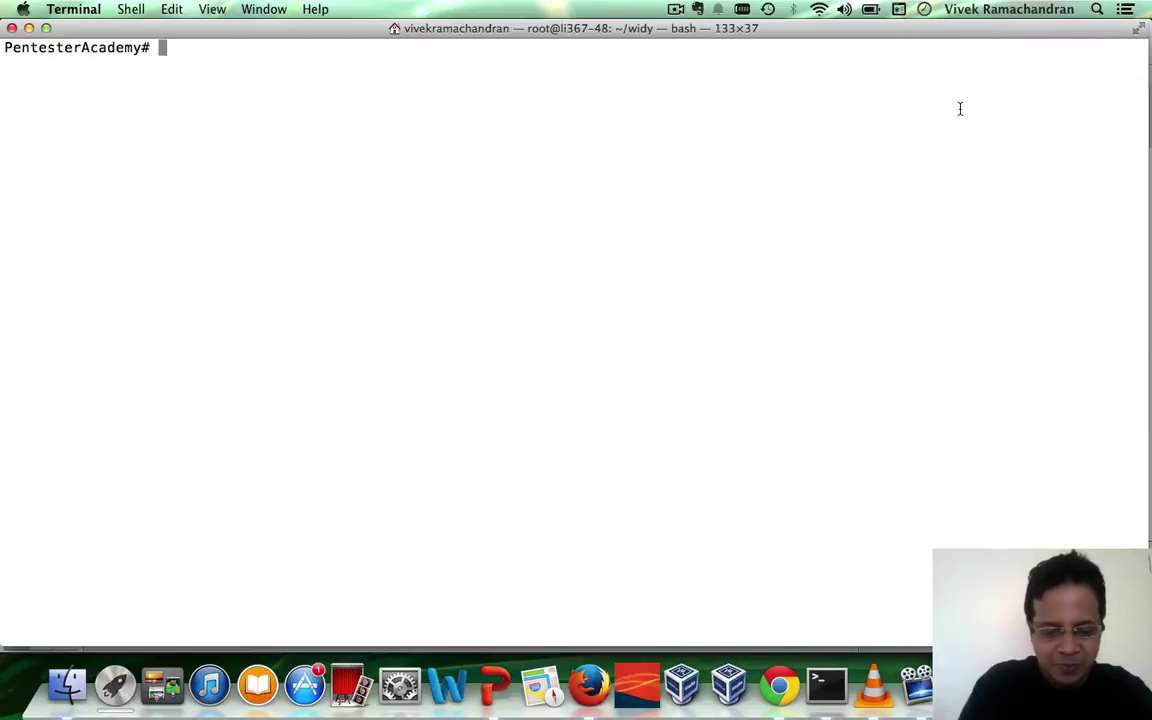
type("ssh root#")
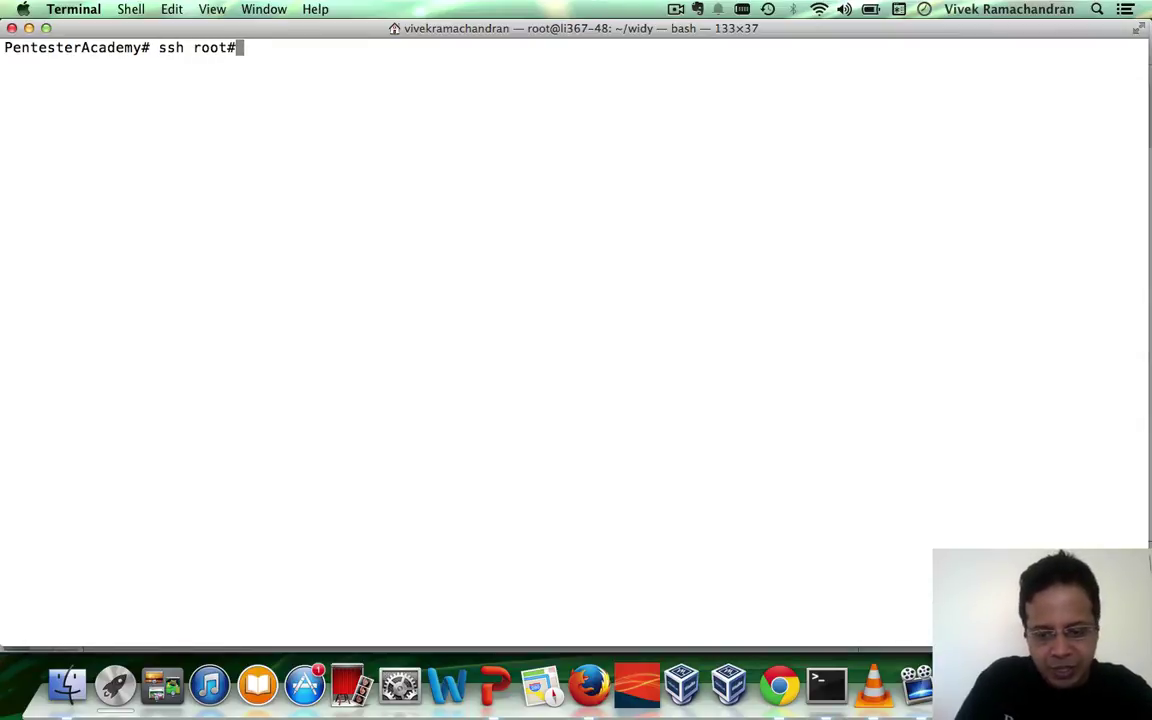
key("BackSpace")
type("@192.168.1.1")
key("Return")
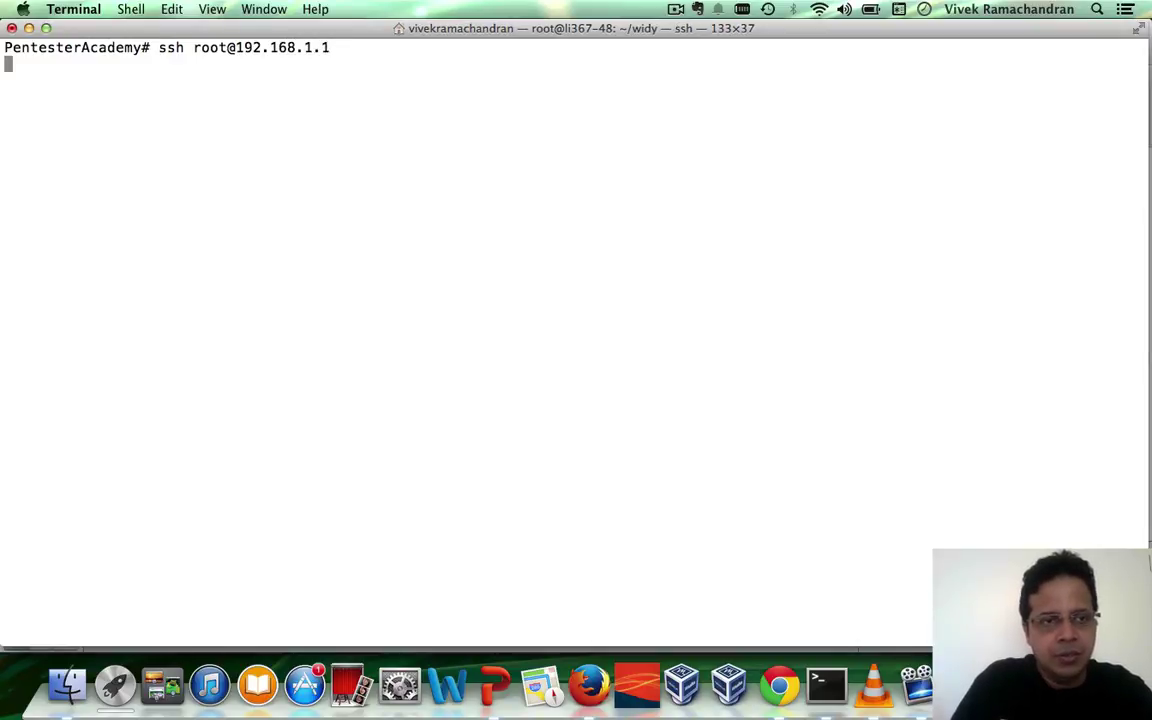
Step: Delete the stale known_hosts file using the path copied from the warning
type("rm")
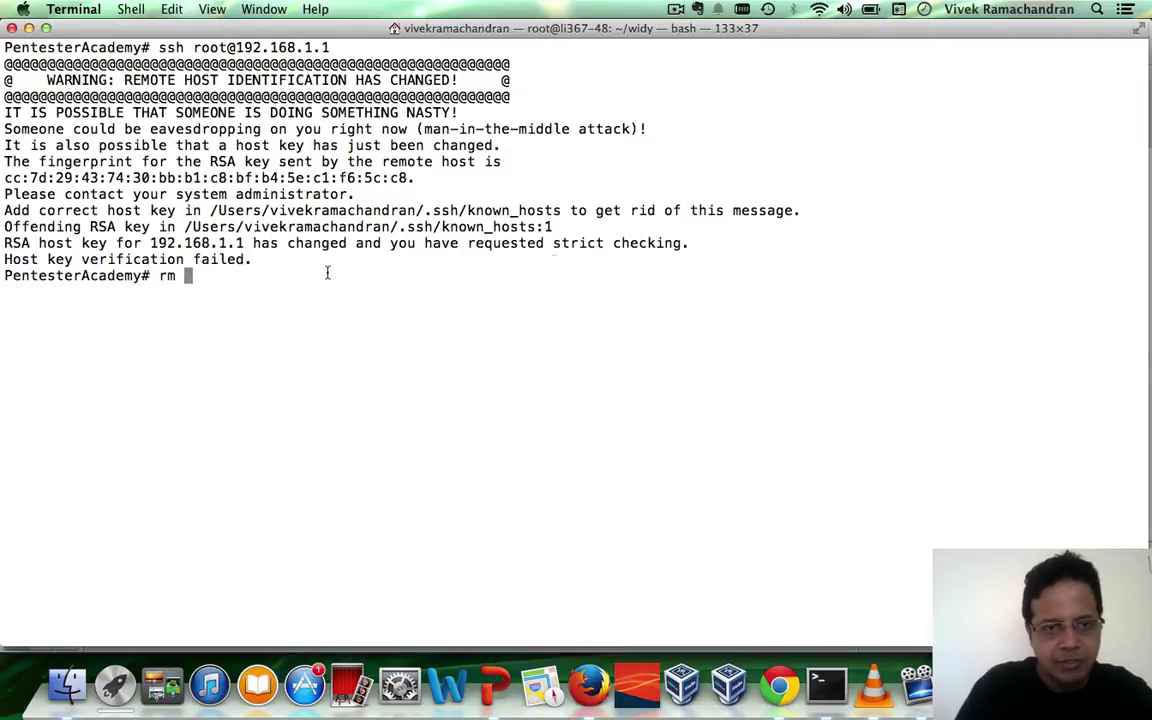
left_click_drag(211, 210, 565, 211)
key("super+c")
key("super+v")
key("Return")
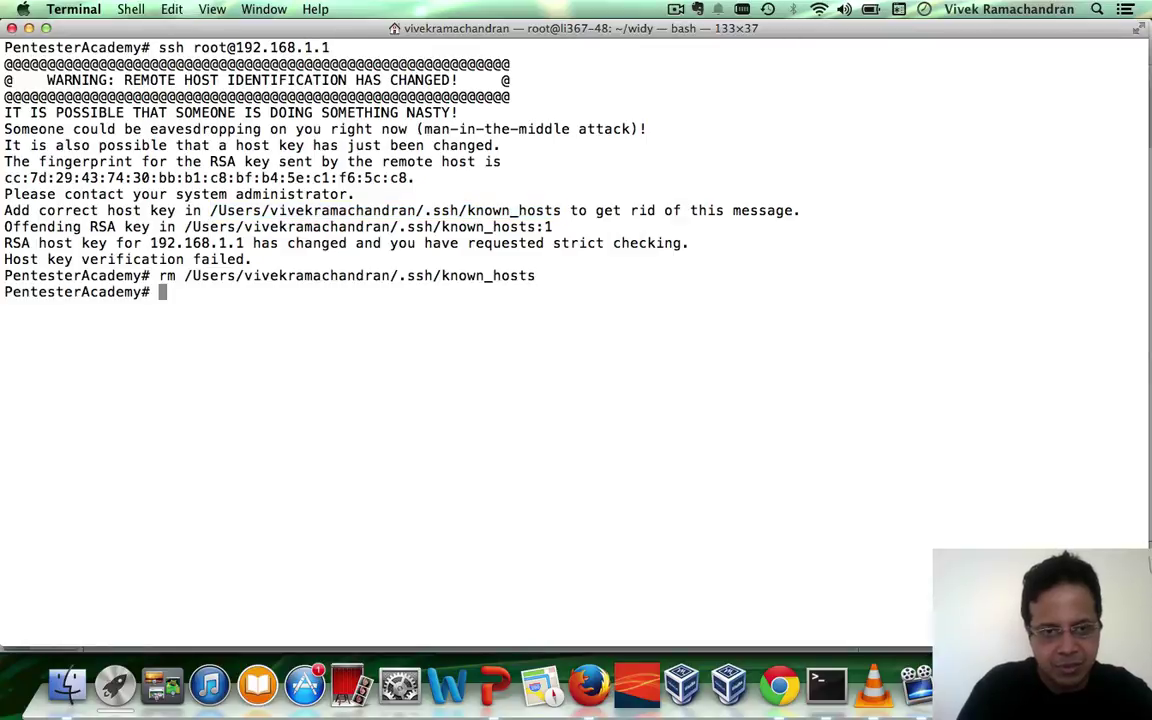
key("Return")
key("Up")
key("Up")
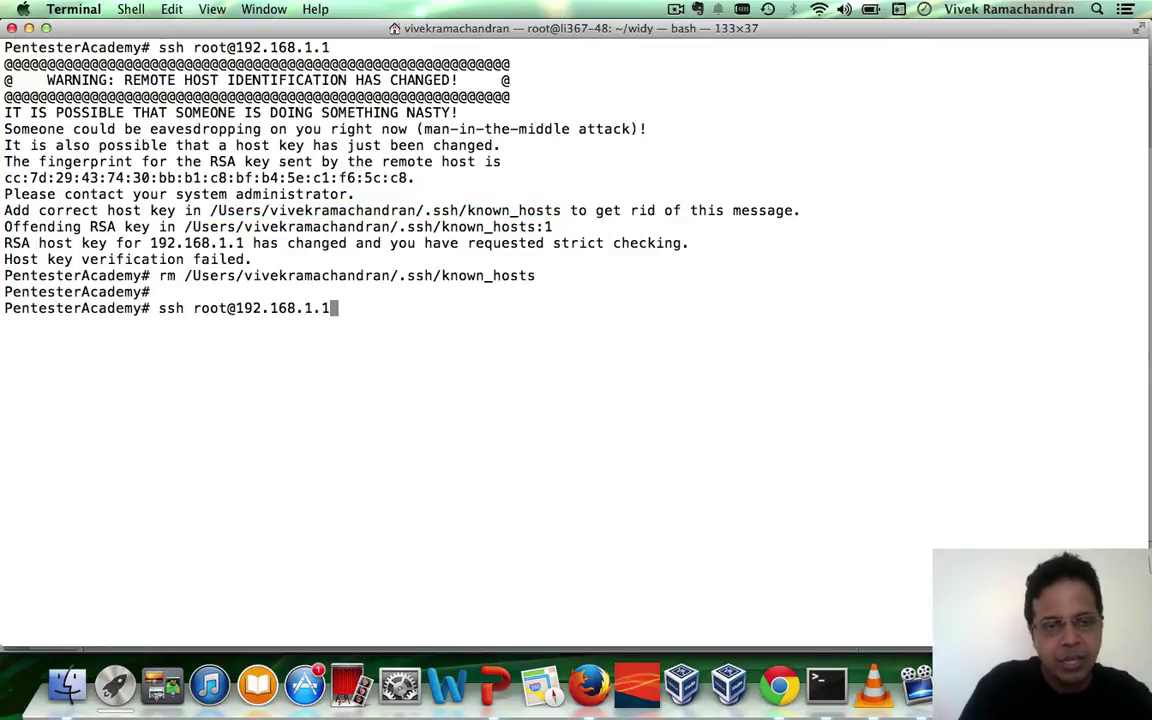
key("ctrl+l")
key("Return")
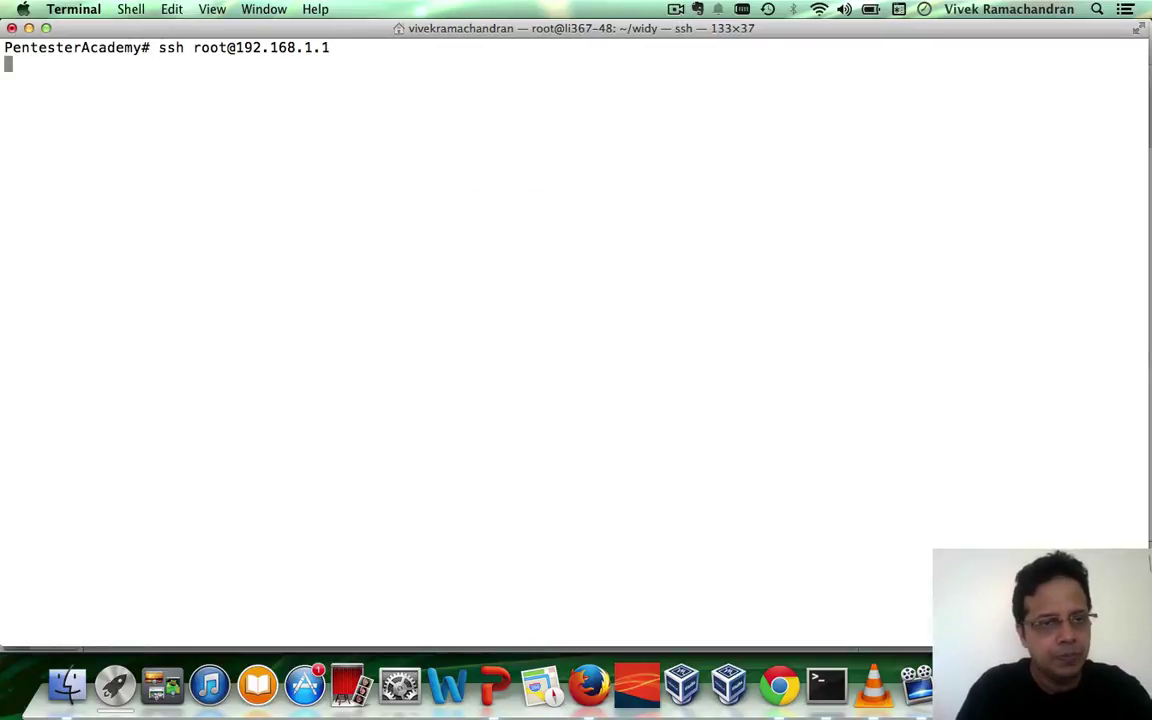
type("yes")
key("Return")
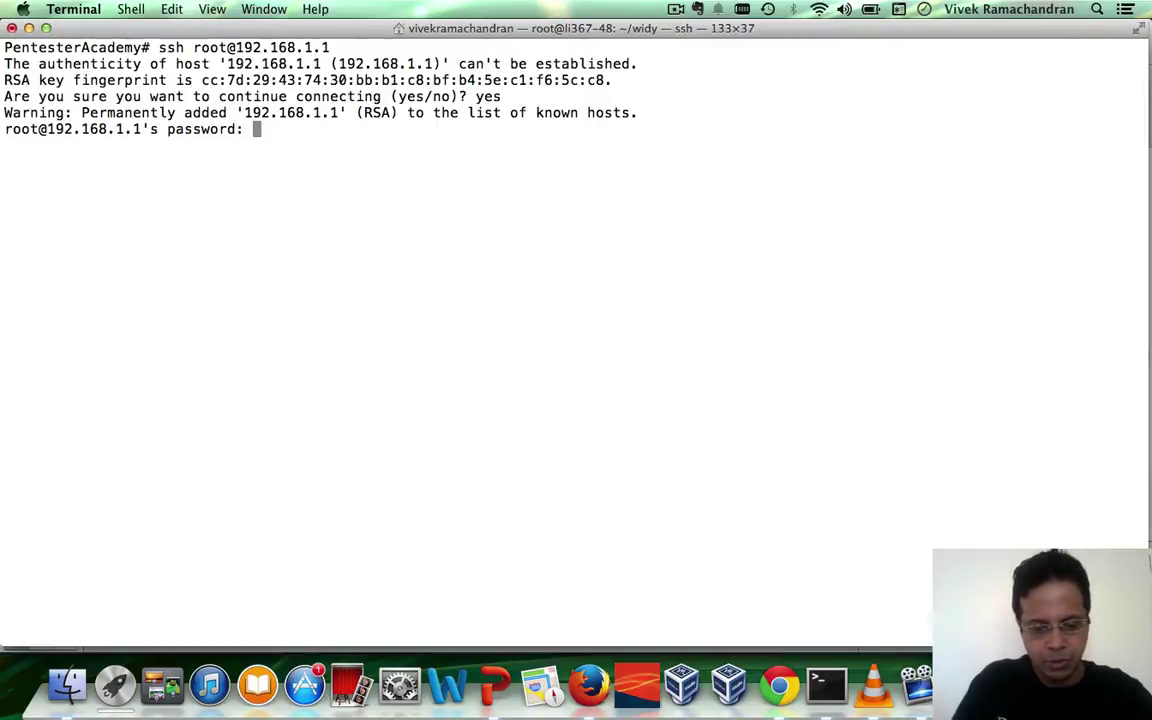
Step: Log in as root, show the Network Connectivity slide, then run ifconfig -a on the router
key("Return")
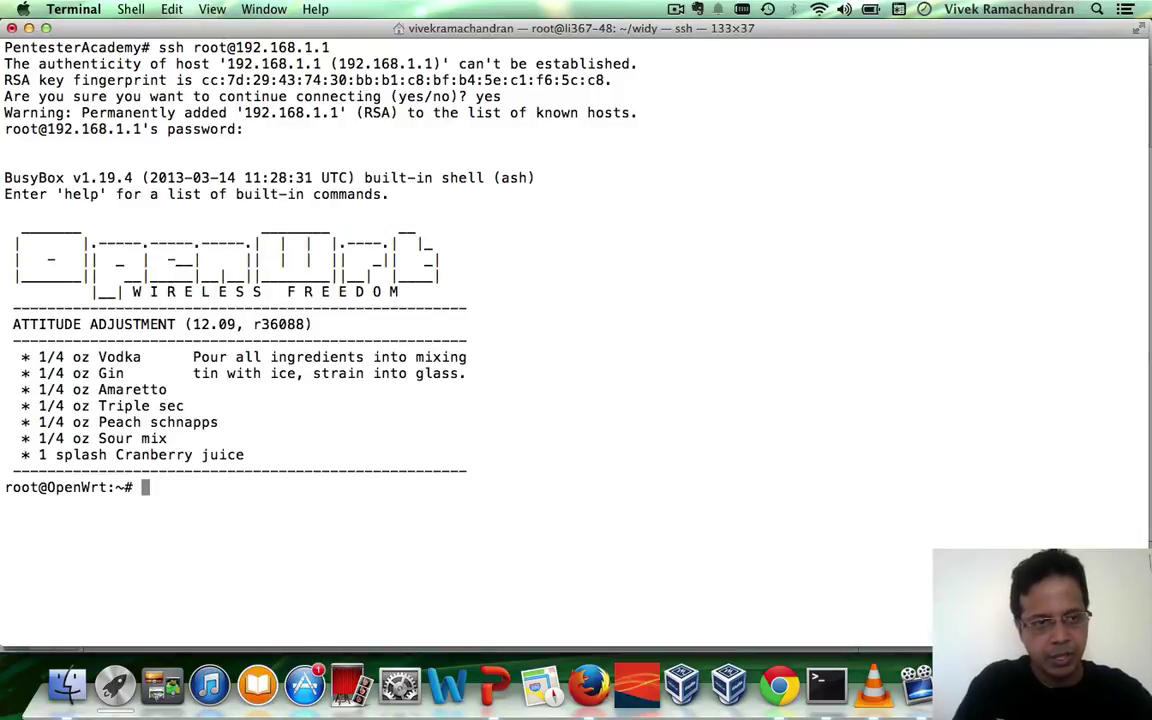
key("Return")
key("Return")
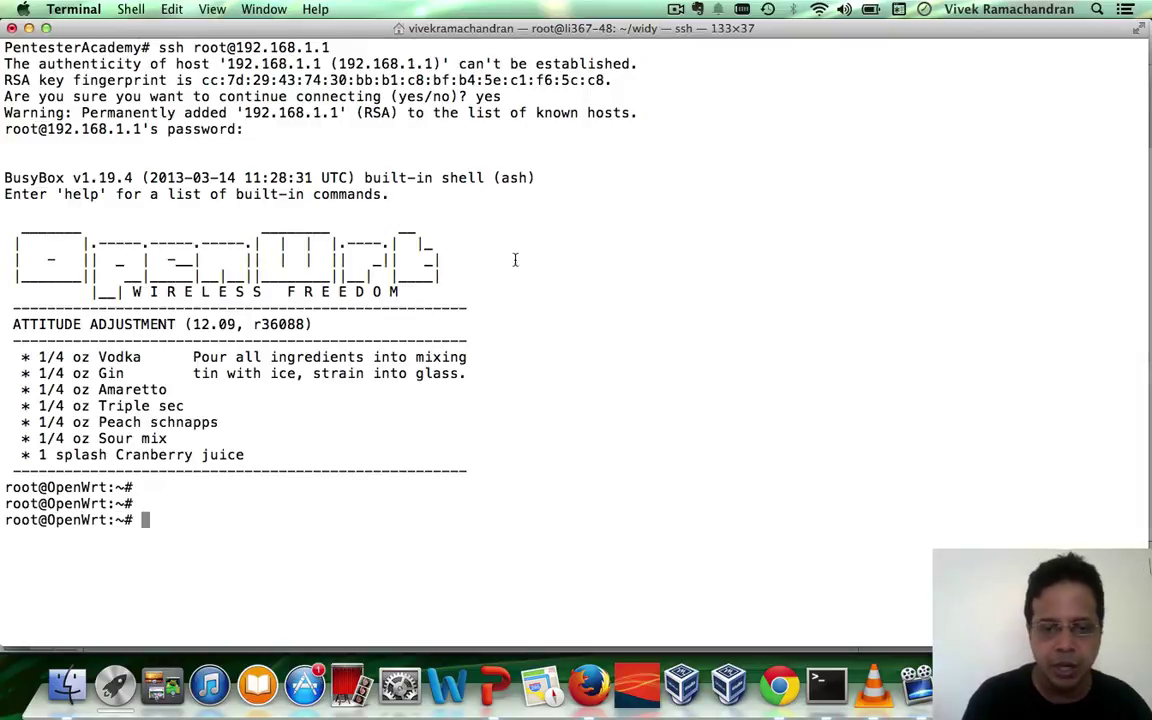
left_click(489, 683)
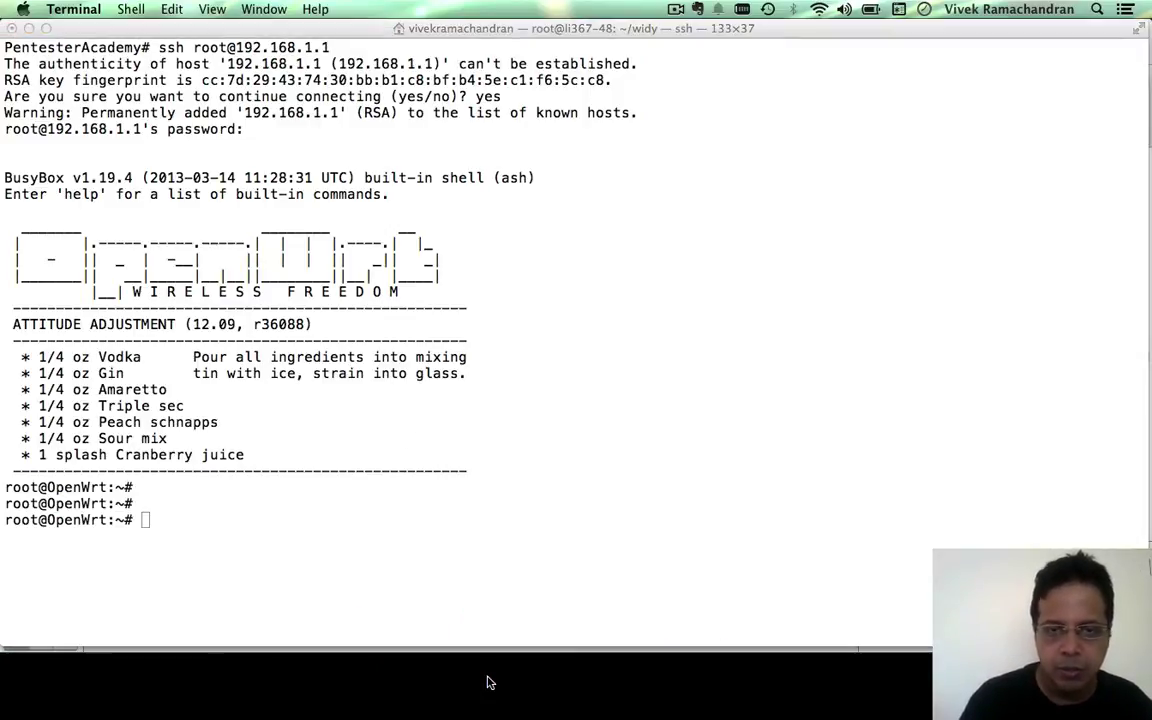
key("Right")
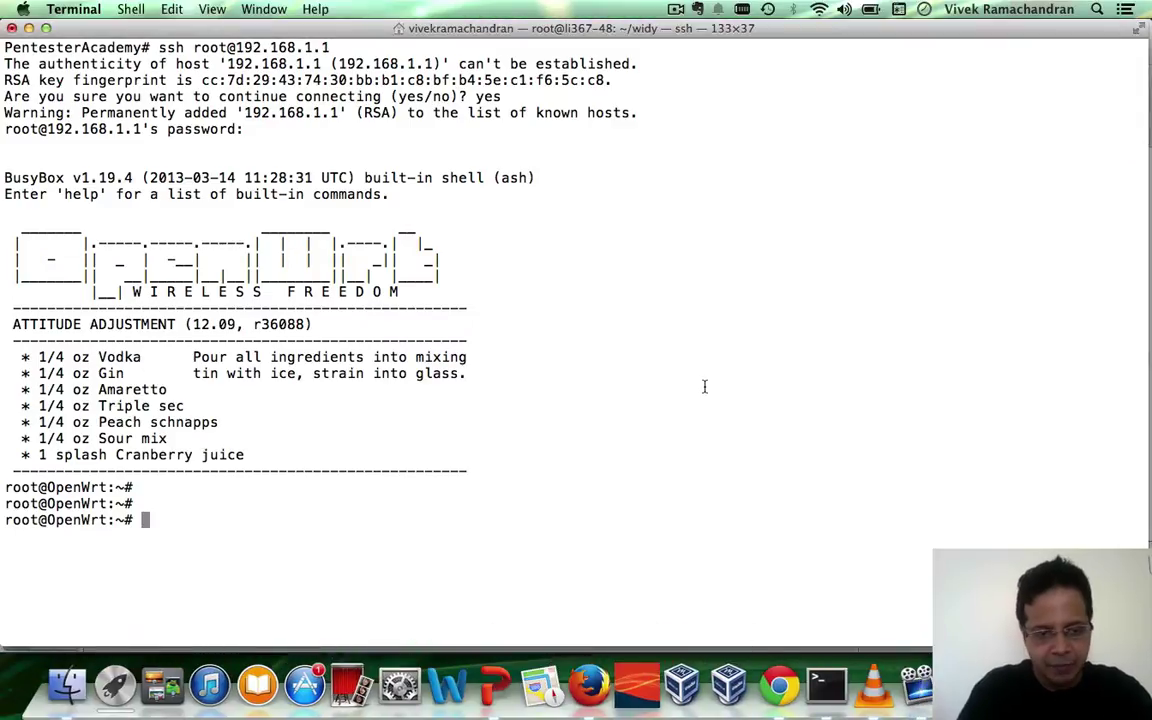
type("ifconfig -a")
key("Return")
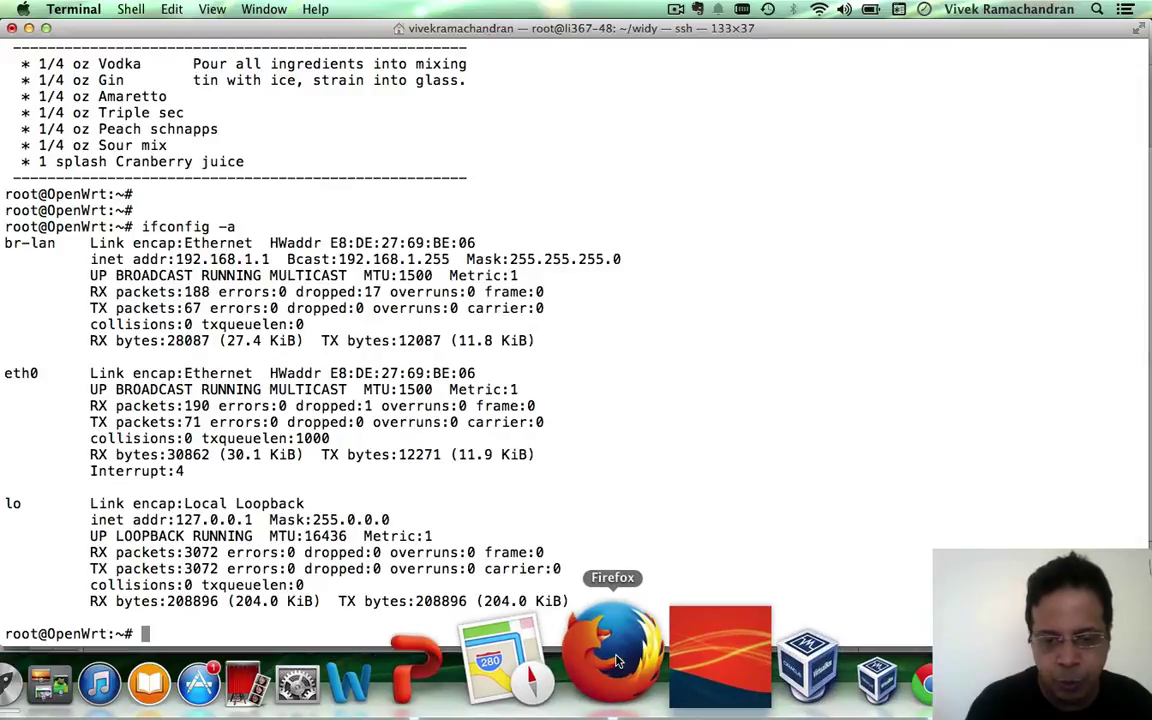
Step: Log in to LuCI in Firefox with the root password and open the Network interfaces page
left_click(603, 660)
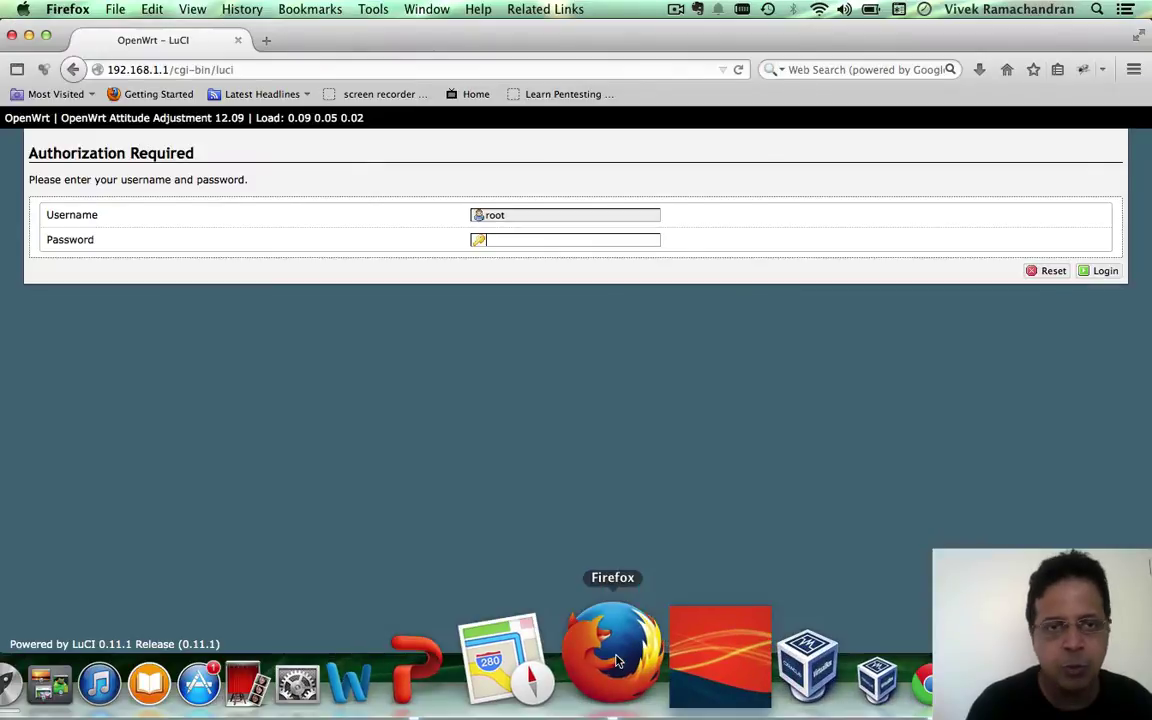
left_click(497, 242)
type("•••••••")
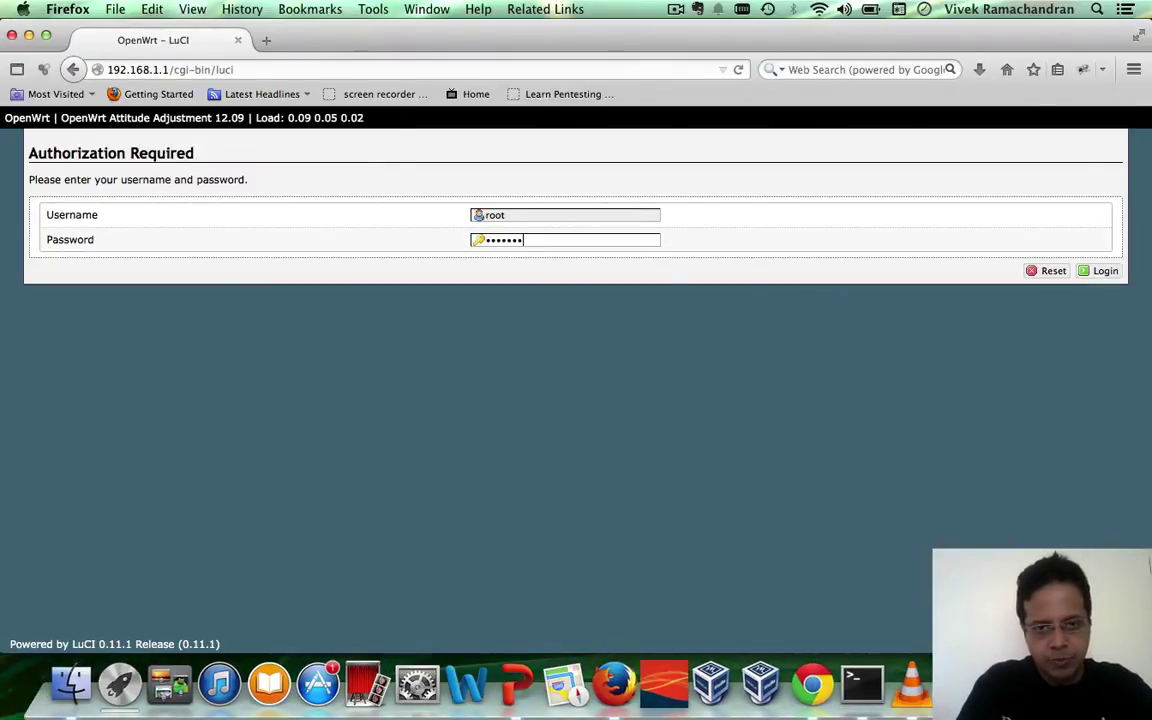
key("Return")
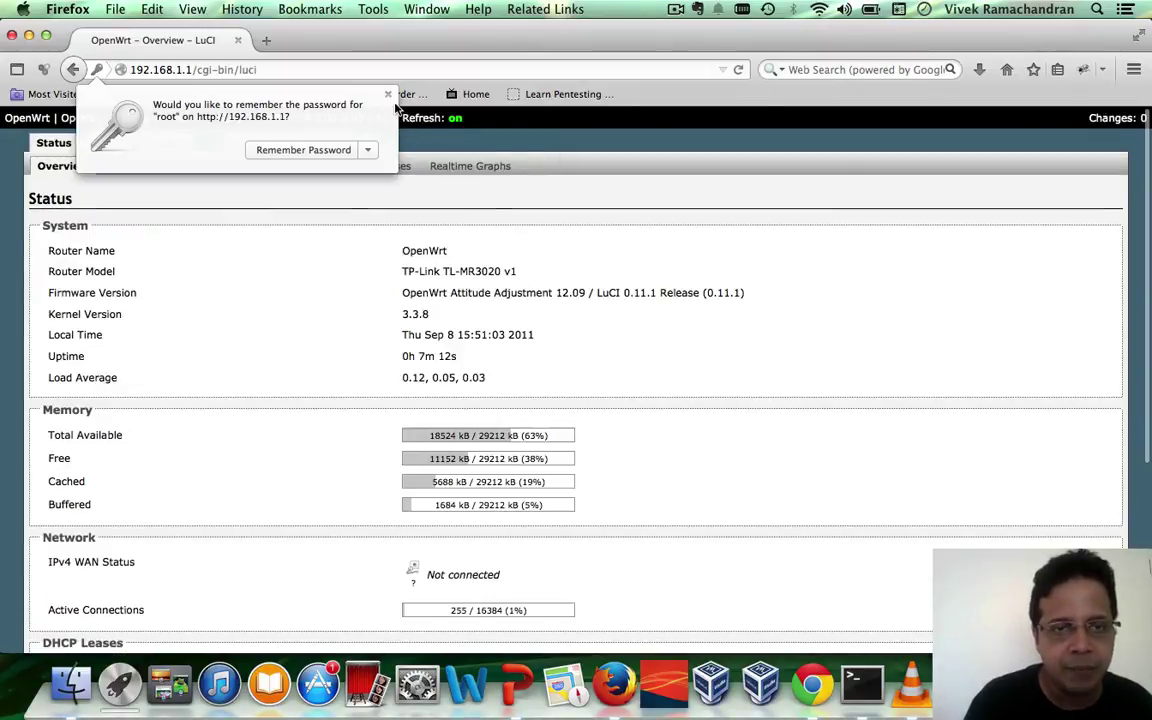
left_click(388, 94)
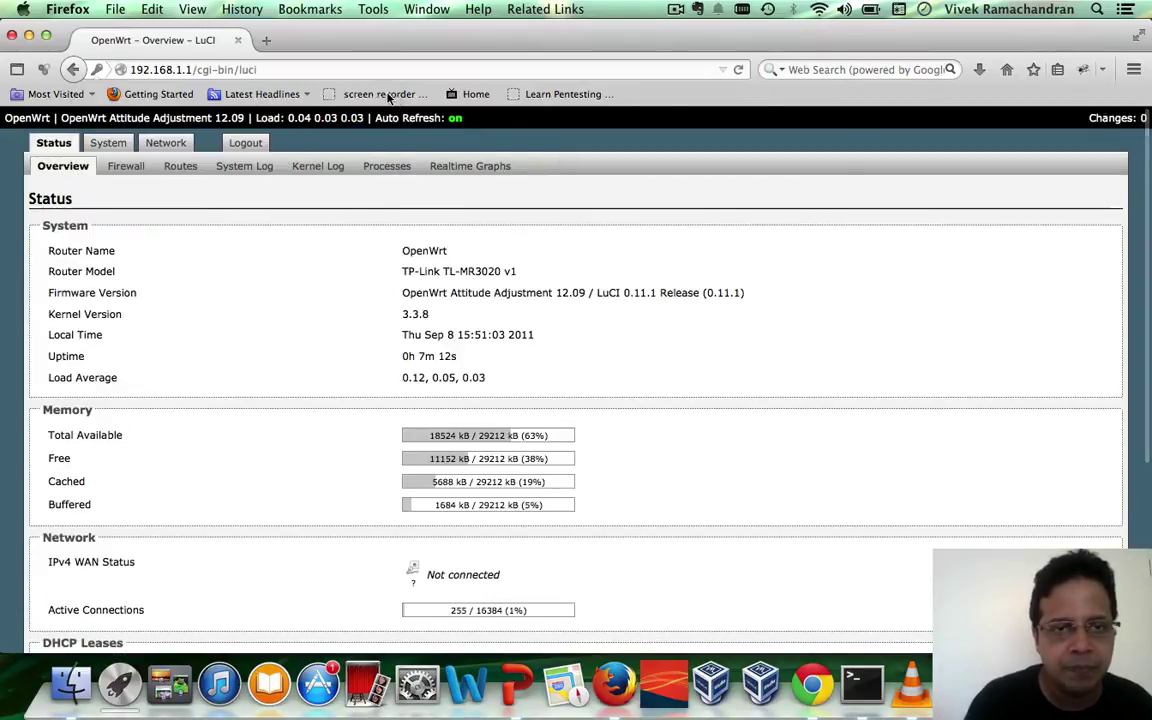
left_click(166, 144)
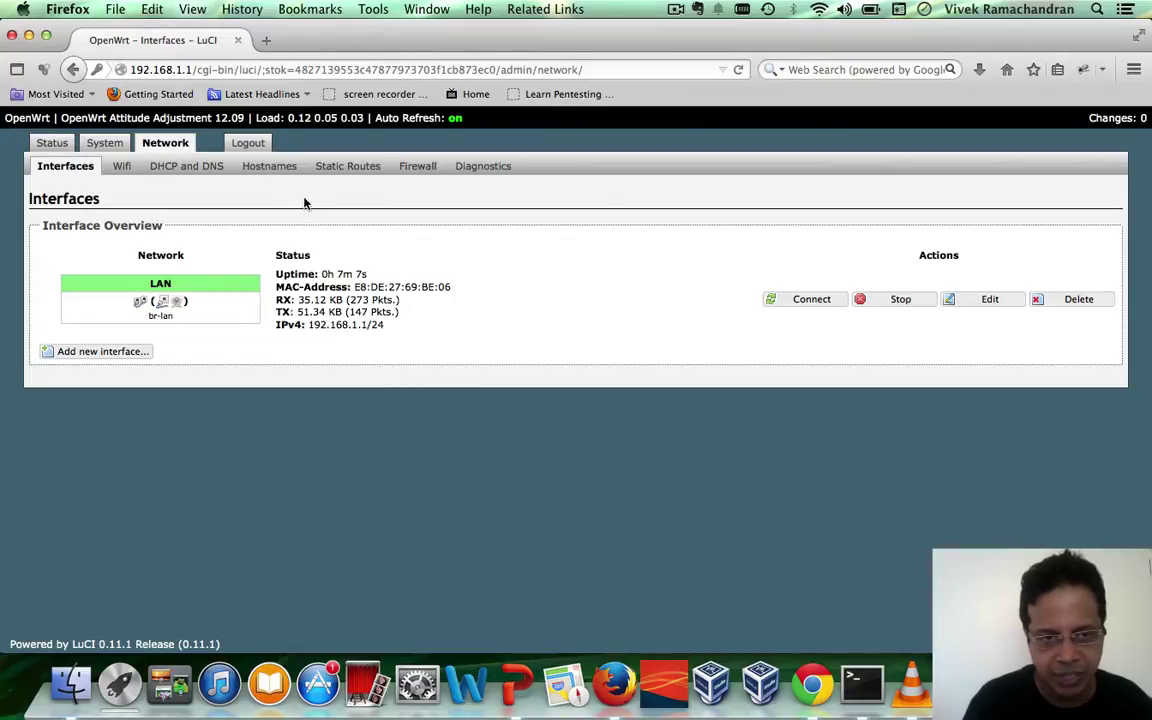
Step: Enable radio0 on the Wifi page and rerun ifconfig -a to check for wlan0
left_click(119, 166)
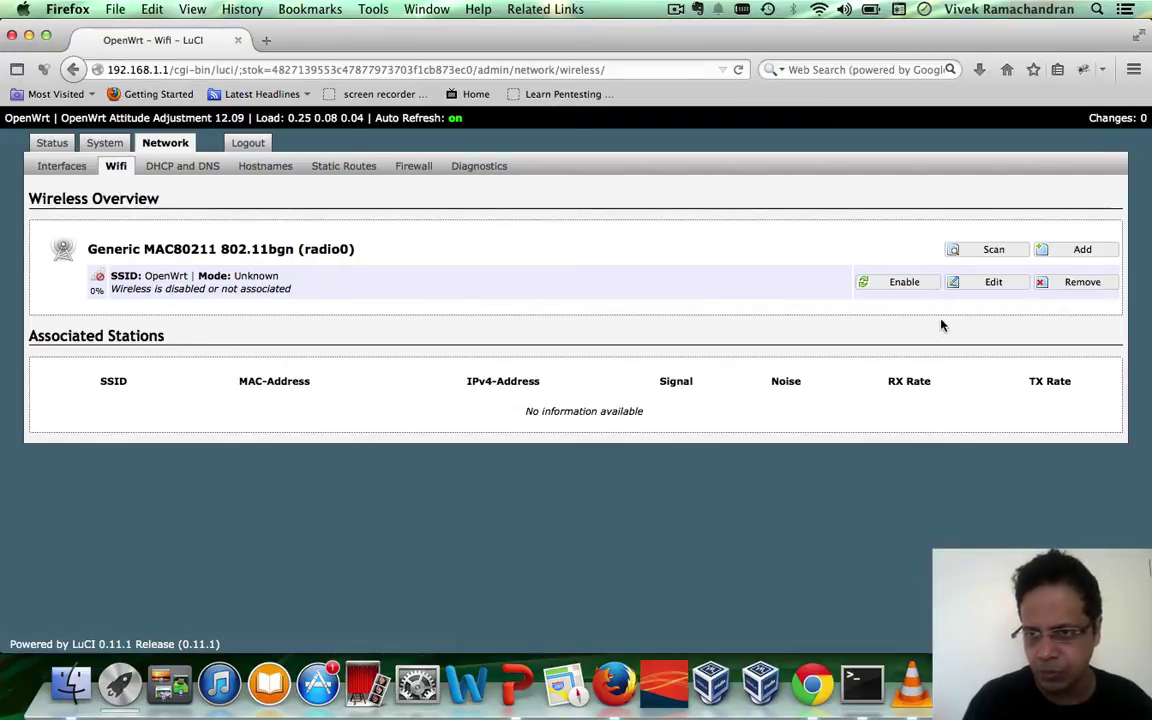
left_click(904, 283)
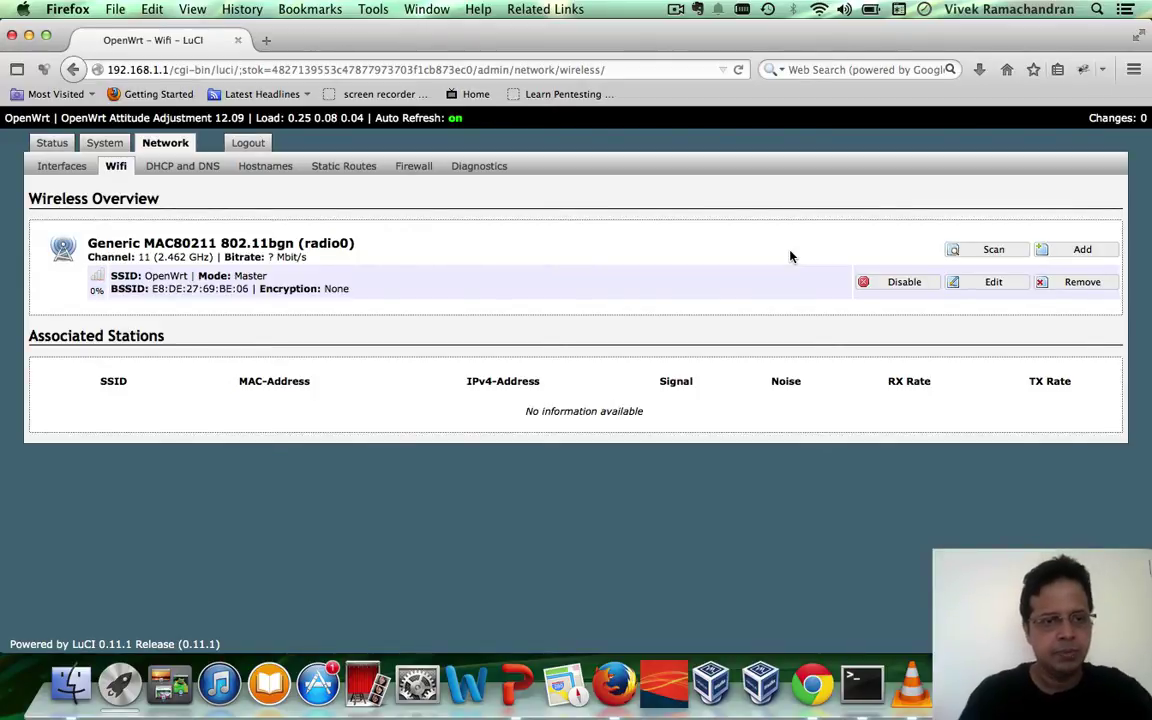
key("super+Tab")
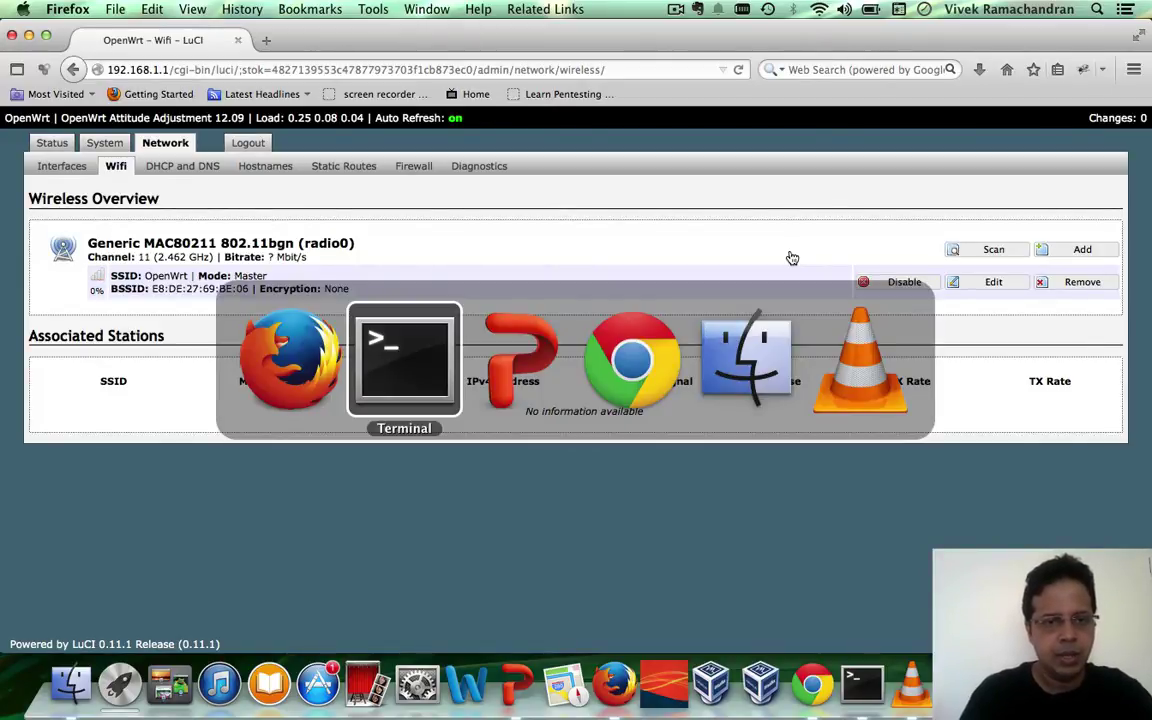
key("Up")
key("Return")
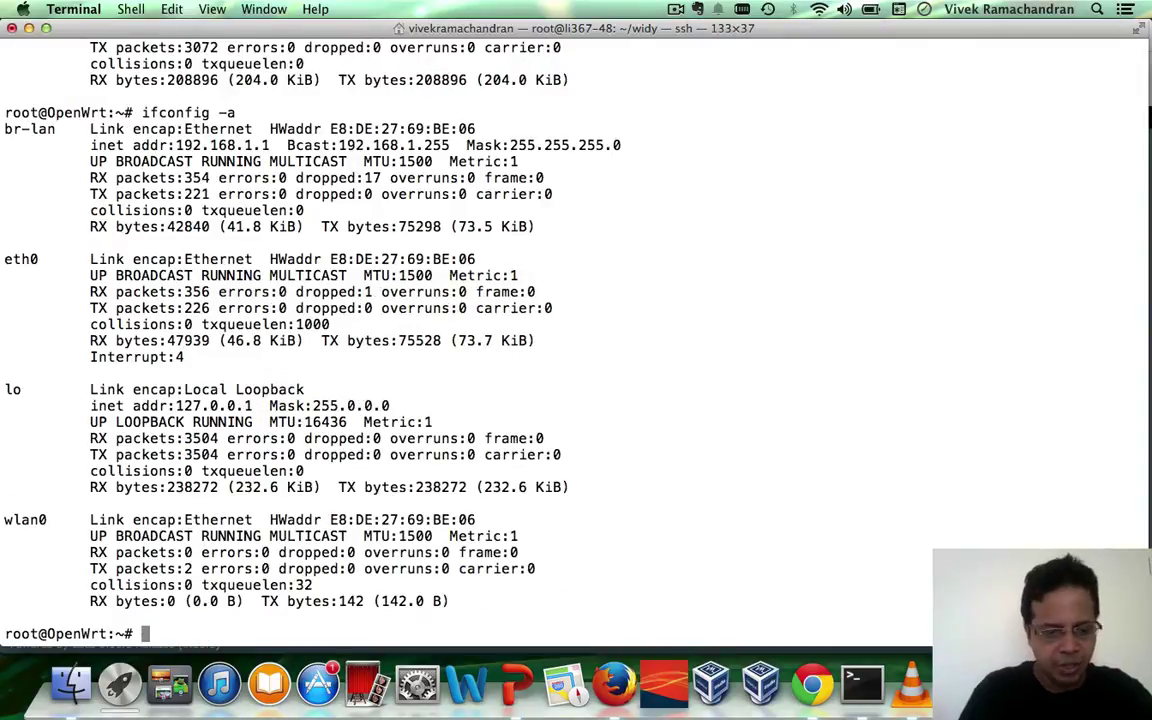
Step: Disable the OpenWrt wireless network on radio0 and confirm with OK
key("super+Tab")
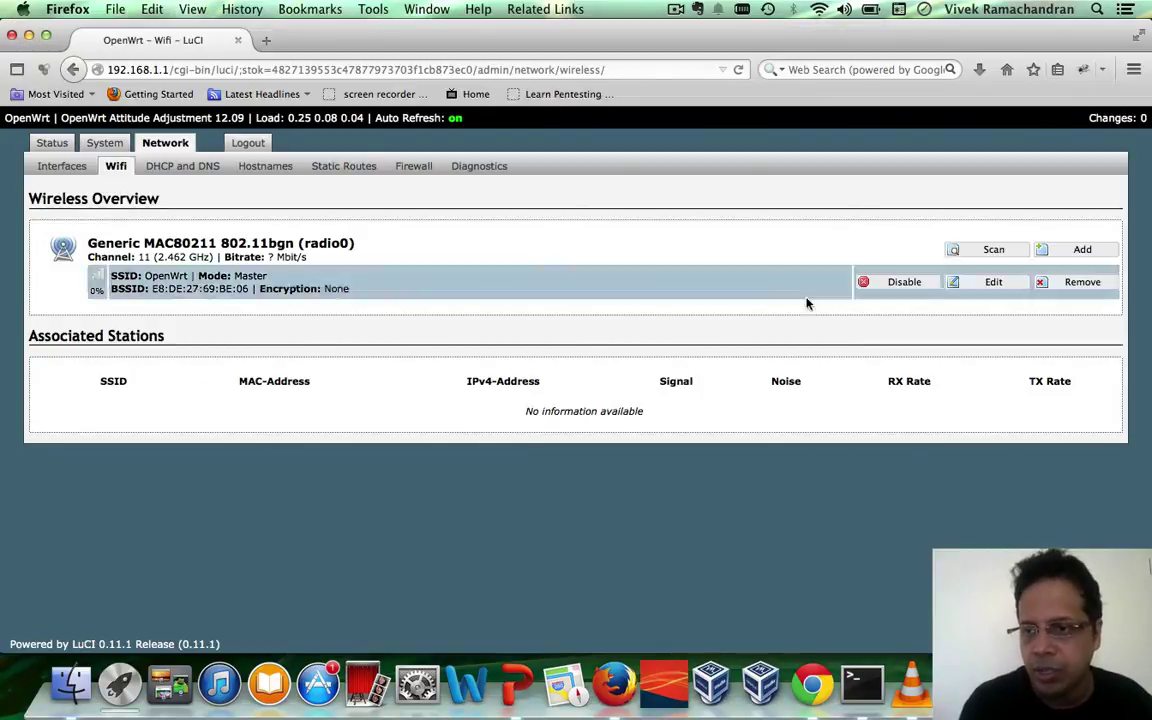
left_click(903, 283)
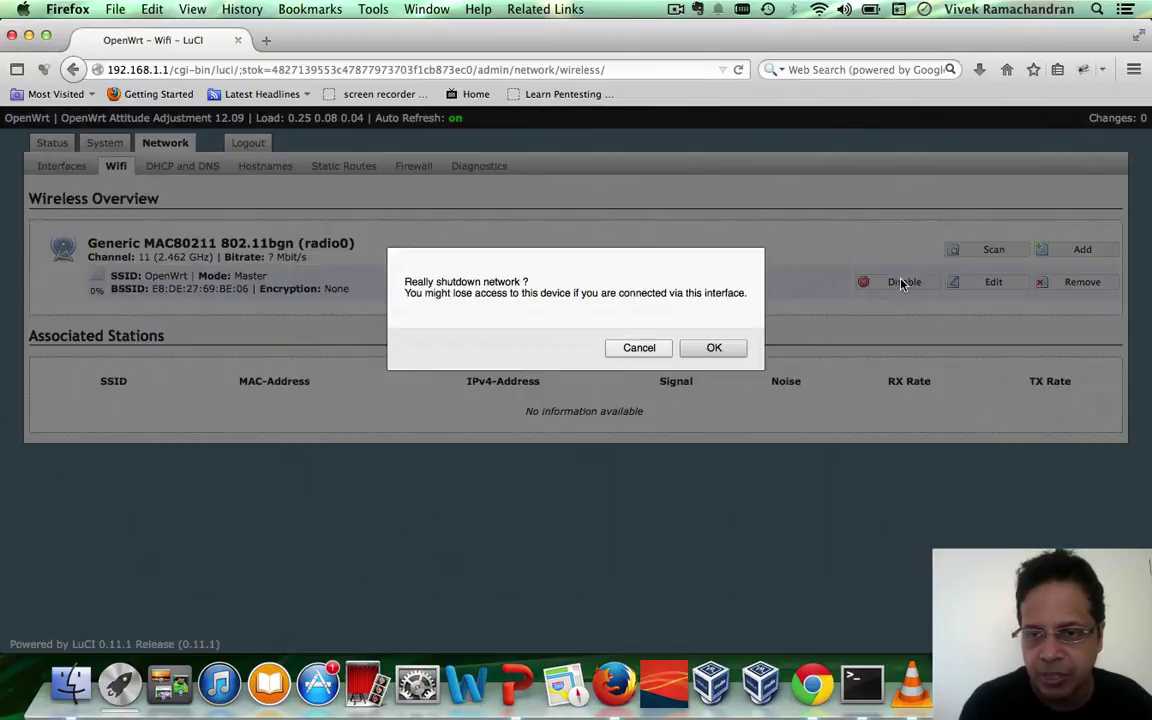
left_click(713, 349)
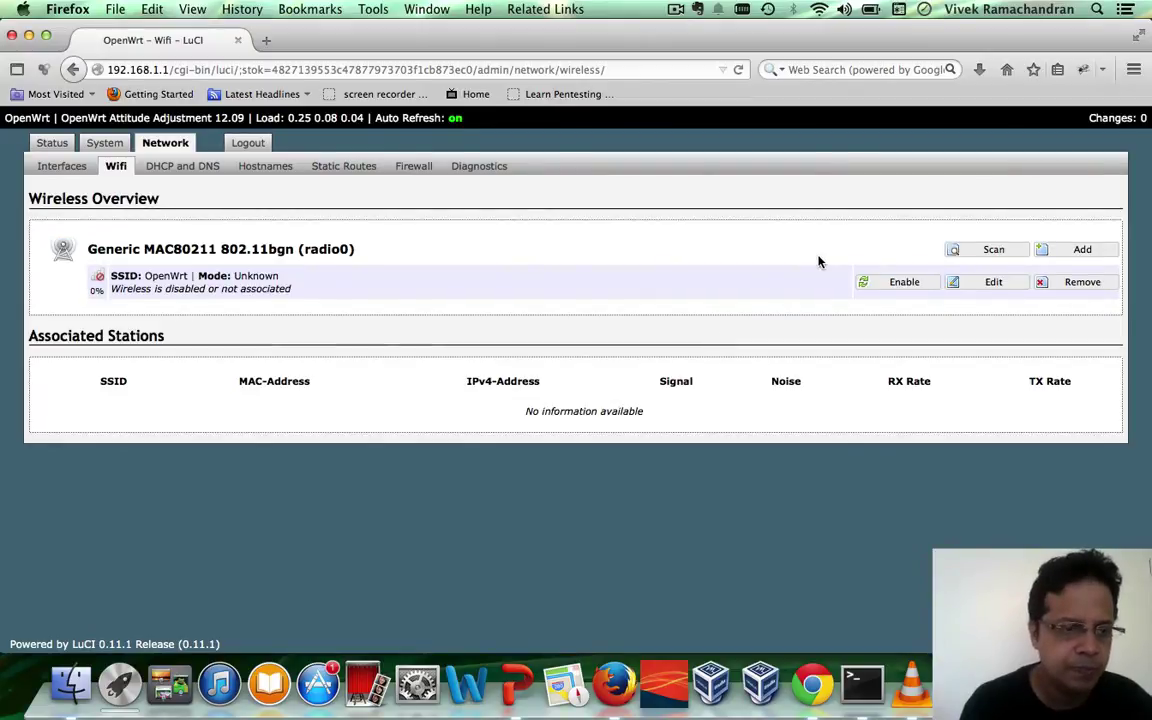
Step: Scan for networks and join TotallySecure, entering its WPA passphrase and submitting
left_click(990, 249)
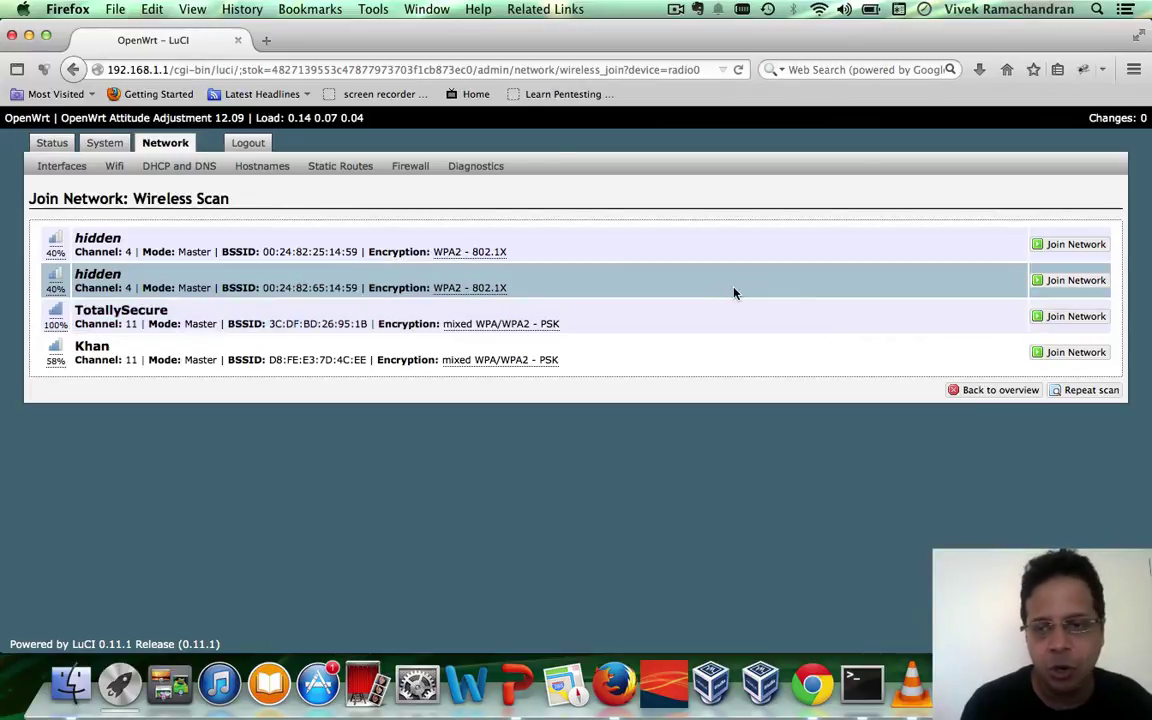
left_click(1098, 317)
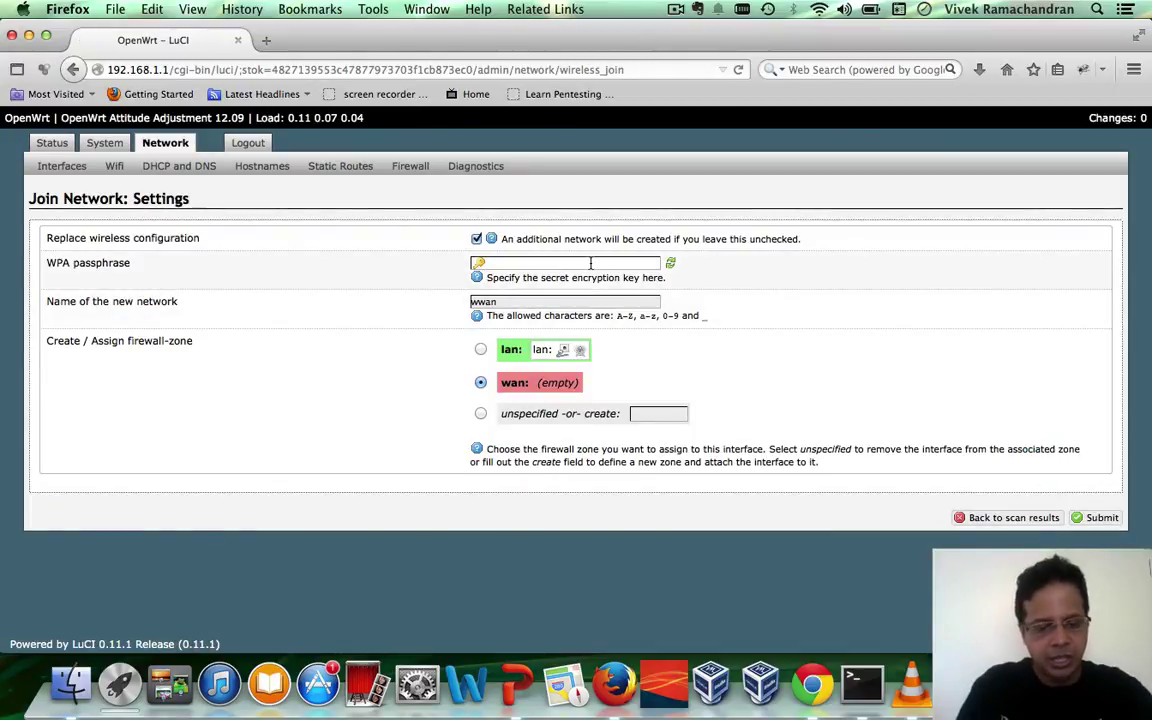
type("*********")
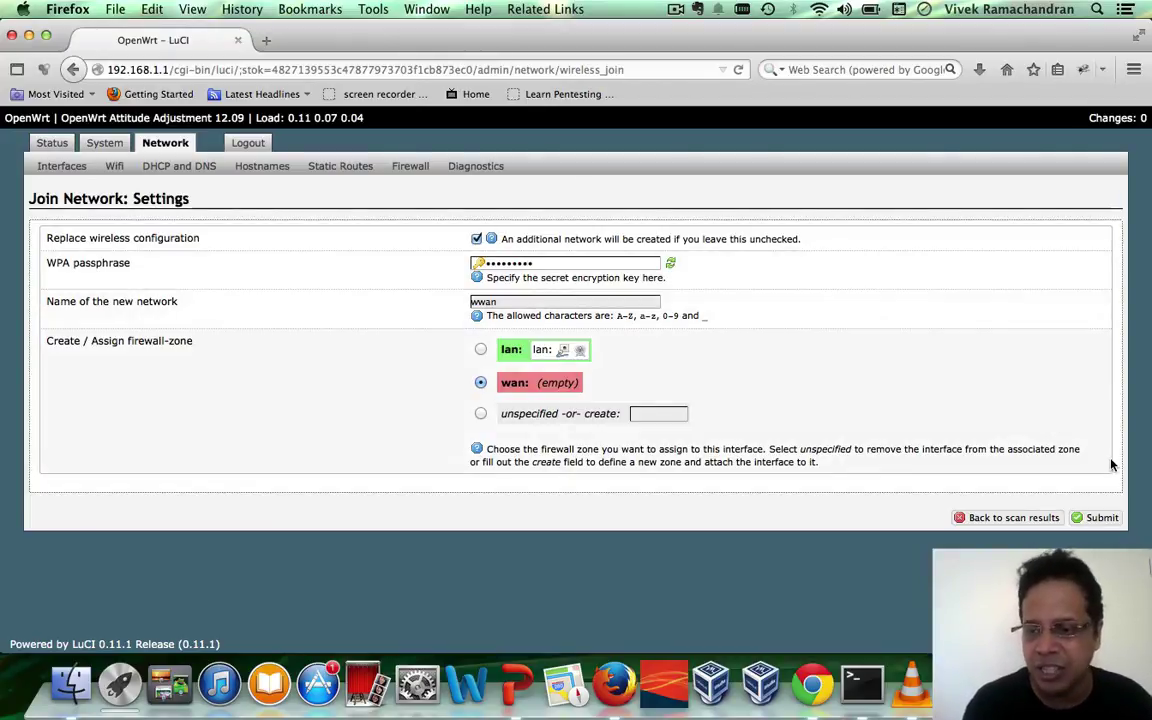
left_click(1101, 518)
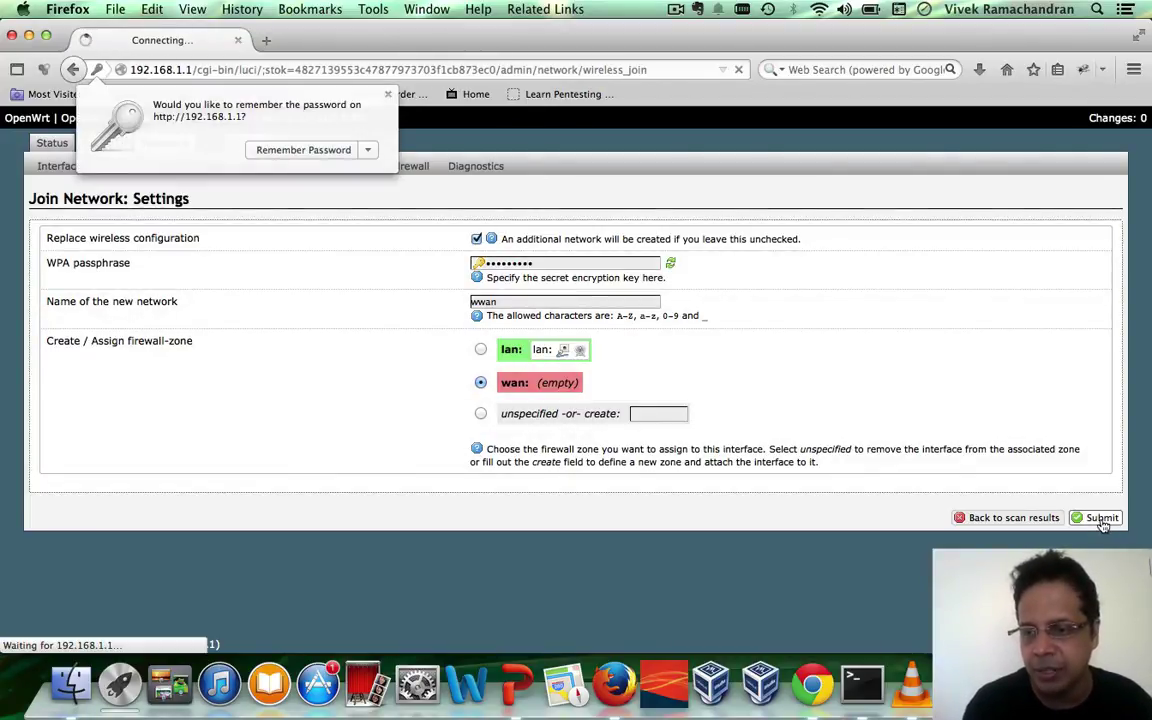
Step: Dismiss the password prompt and reload the Wifi page showing radio0 as a client of TotallySecure
left_click(284, 149)
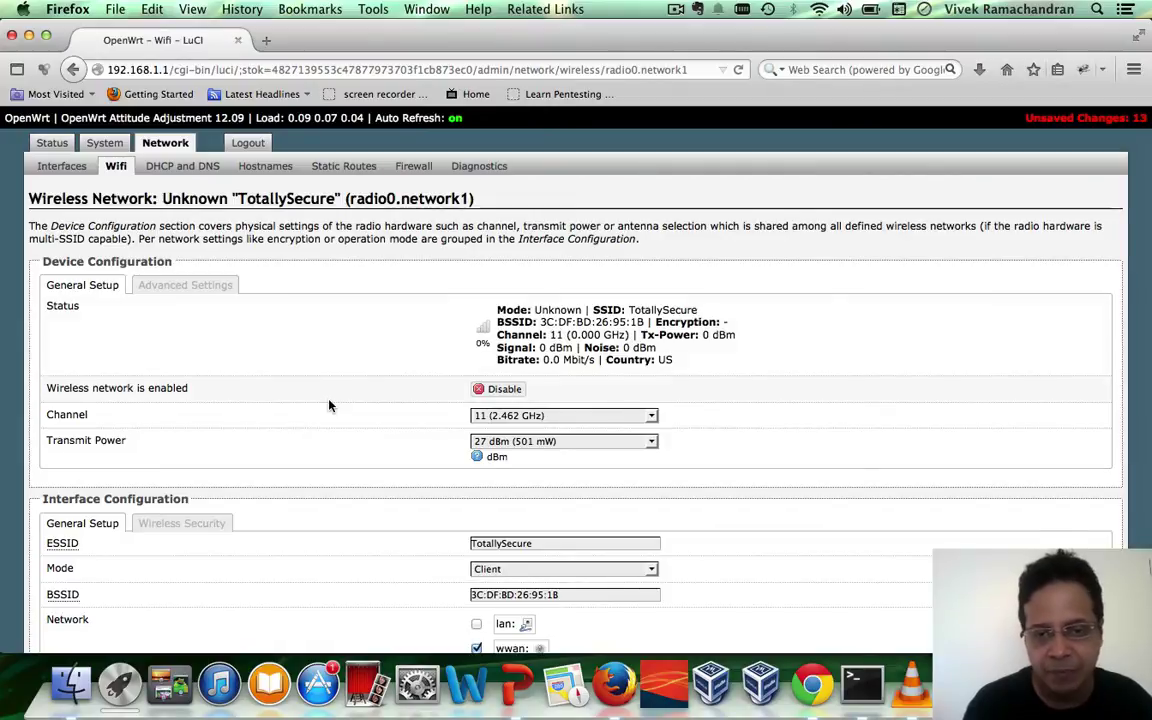
scroll(1013, 431, "down", 3)
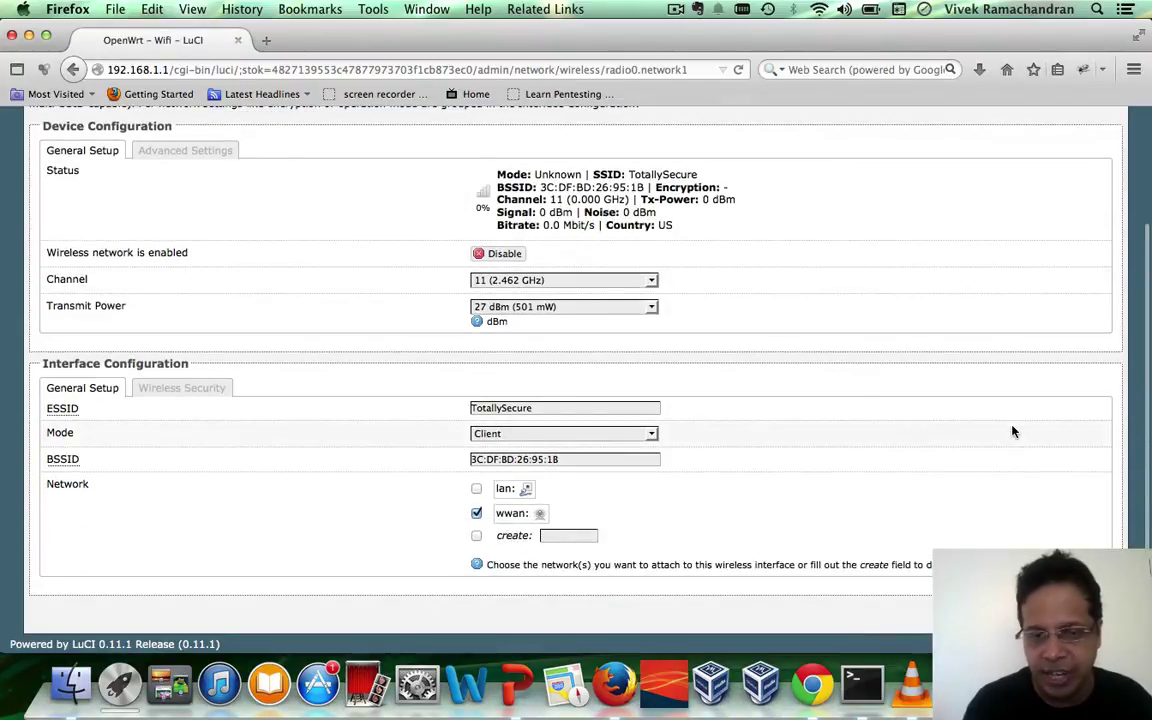
key("super+r")
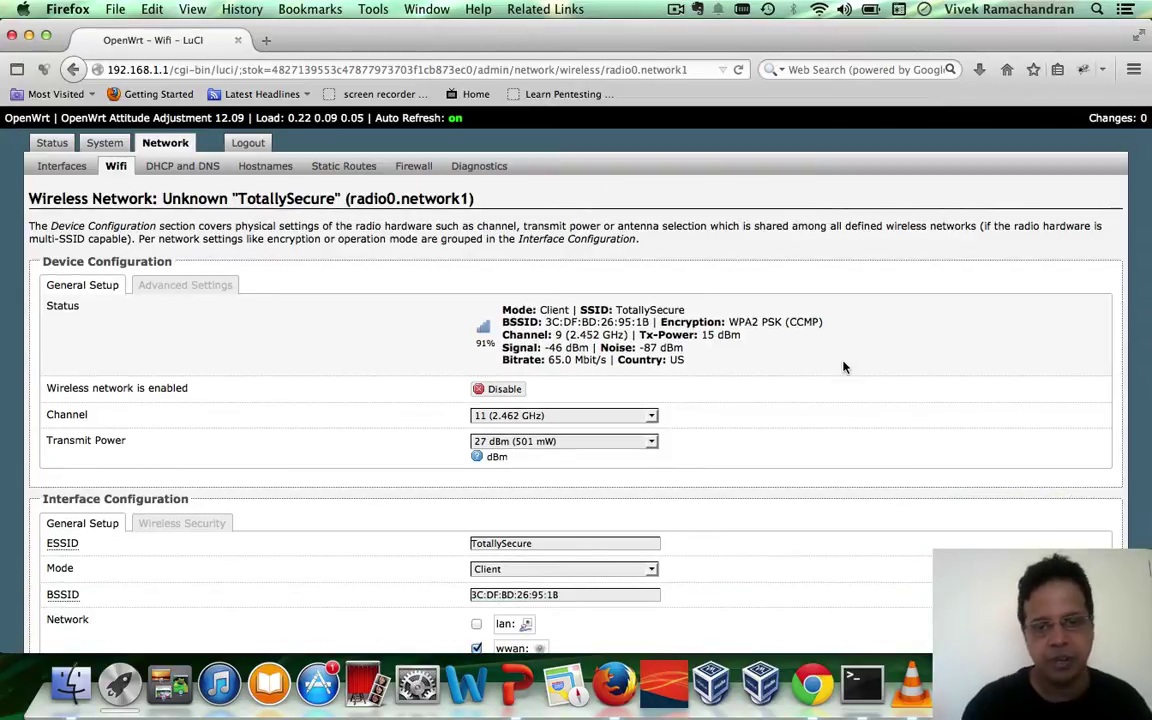
Step: Rerun ifconfig on the router without the -a option
key("super+Tab")
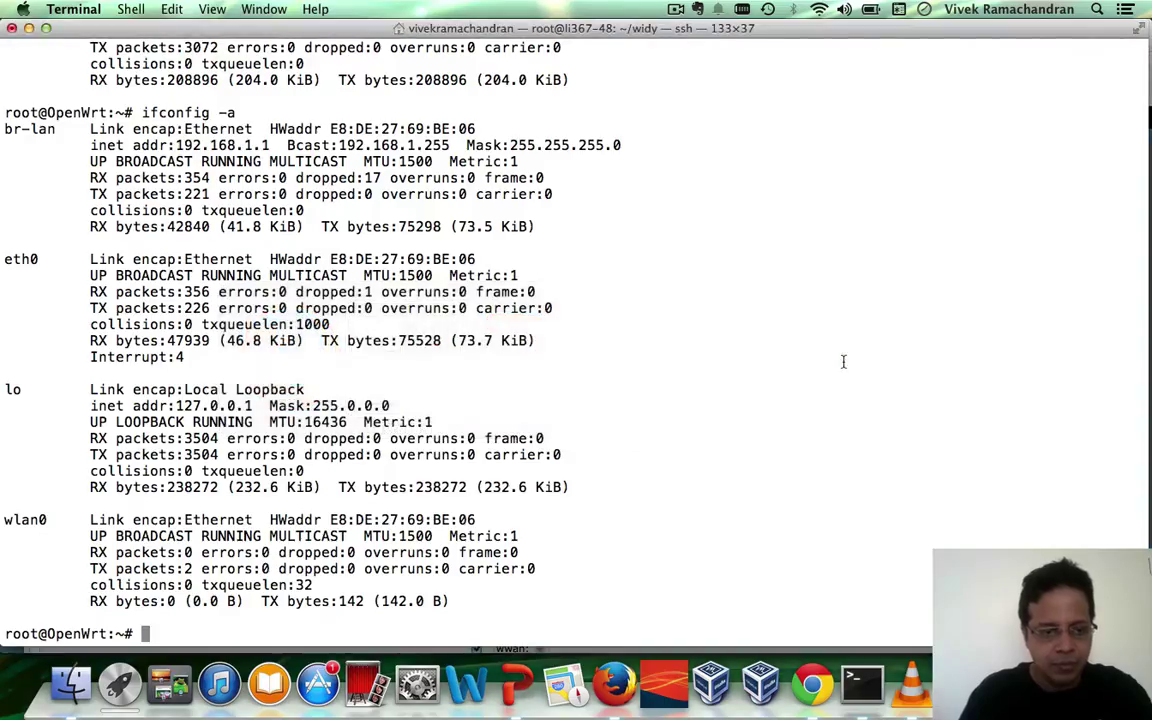
key("Up")
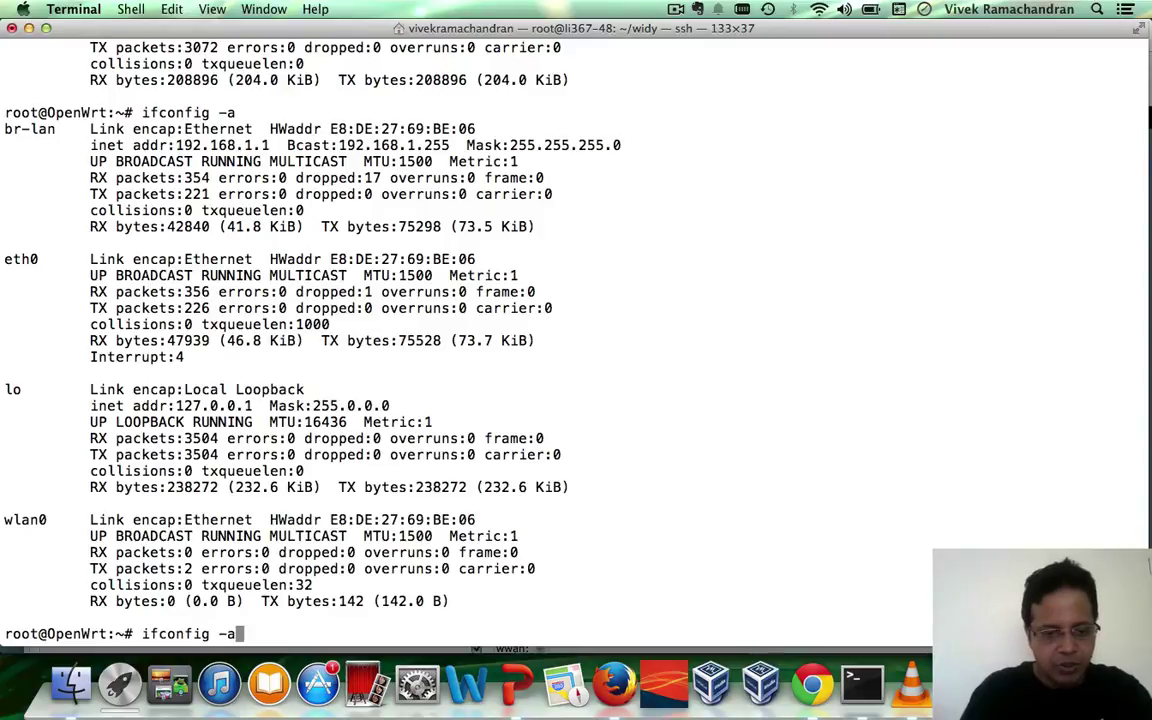
key("BackSpace")
key("BackSpace")
key("Return")
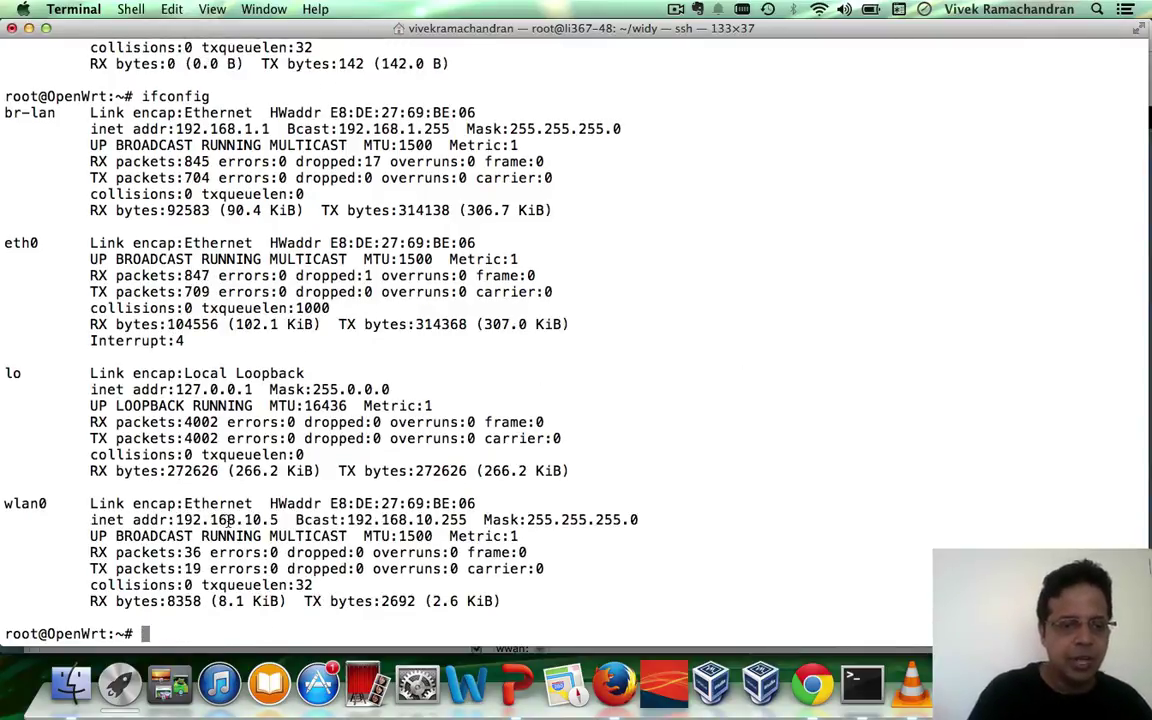
Step: Highlight wlan0's address 192.168.10.5 and br-lan's 192.168.1.1 in the output
double_click(229, 520)
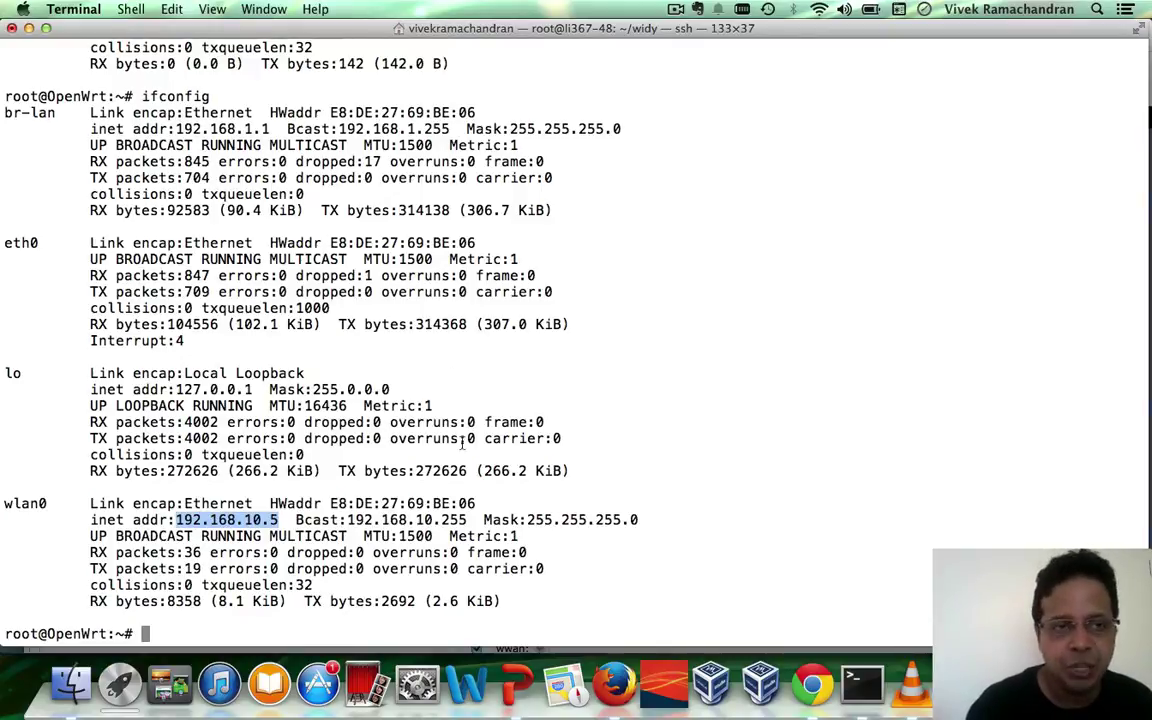
left_click_drag(176, 128, 285, 124)
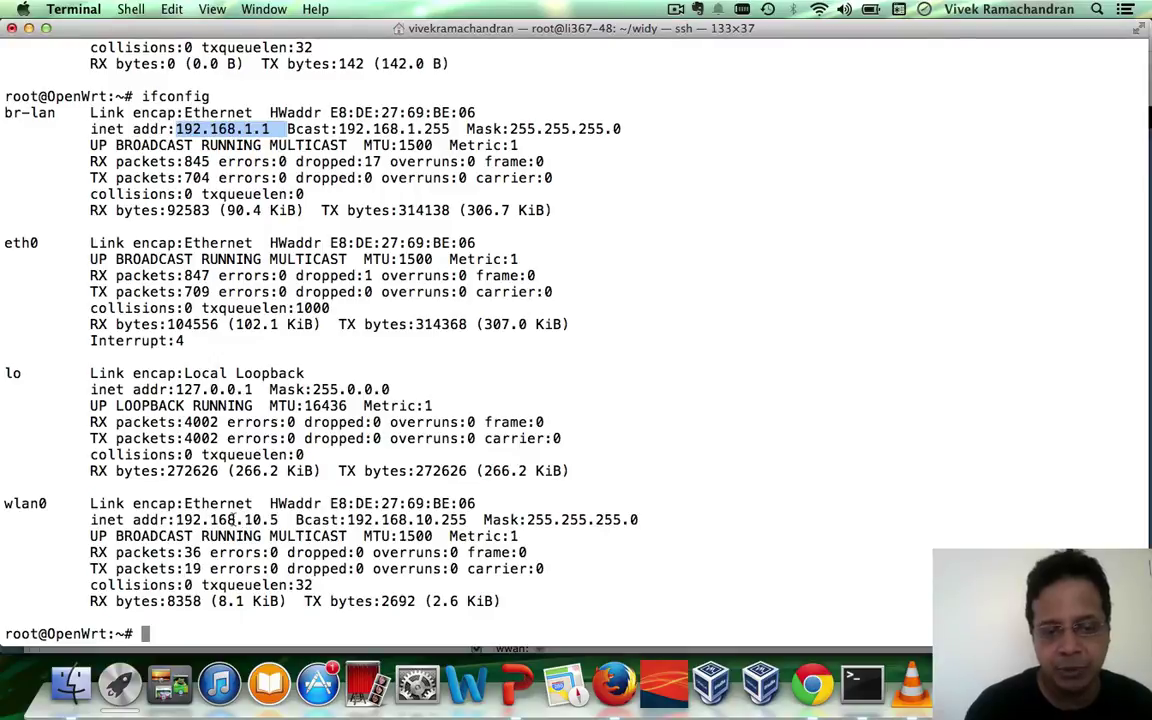
double_click(232, 519)
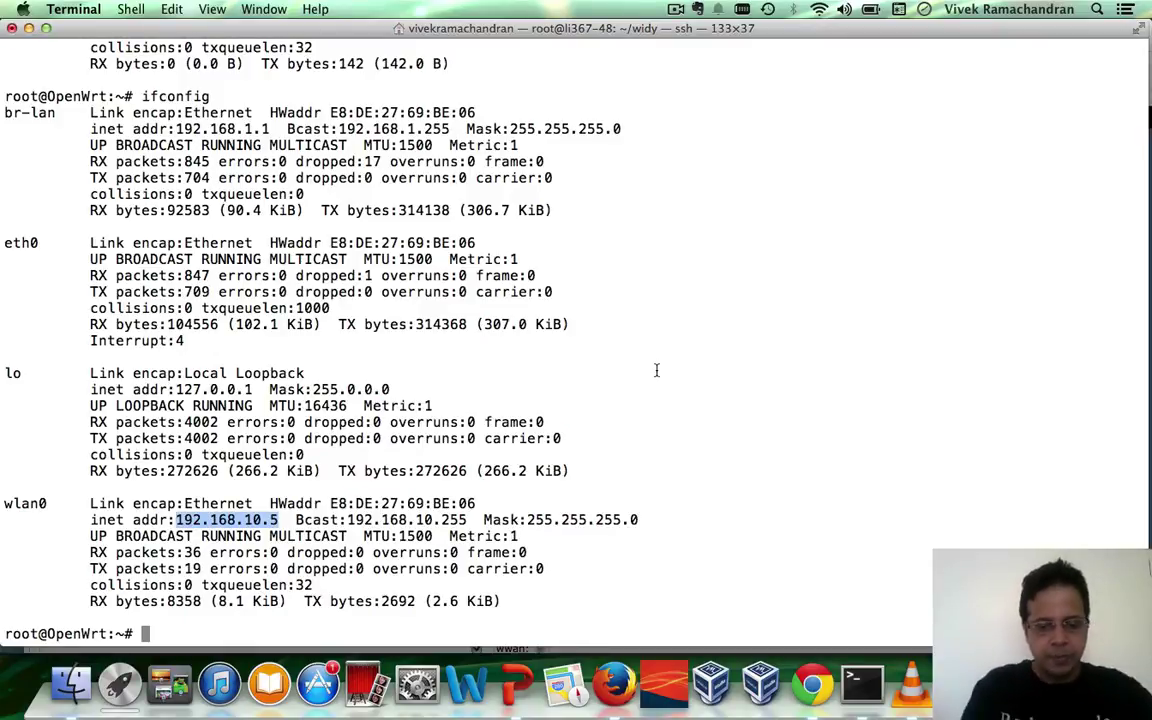
left_click(248, 520)
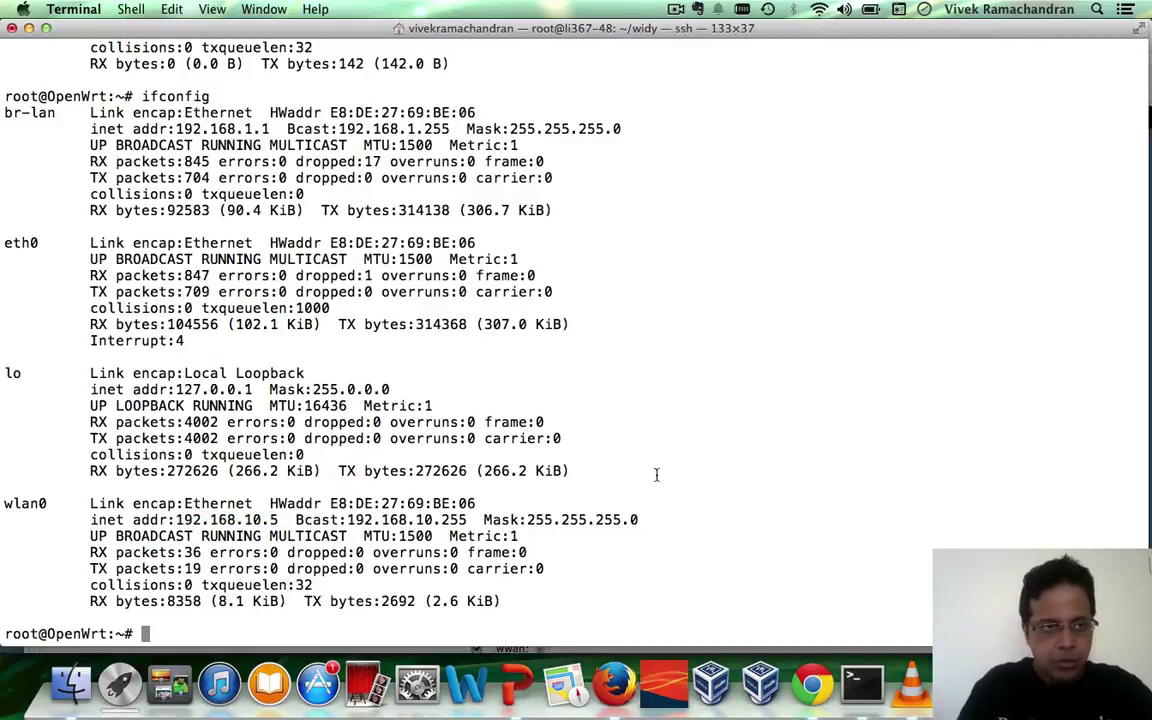
Step: Run route -n and highlight the default route via 192.168.10.1 on wlan0
type("route -nr")
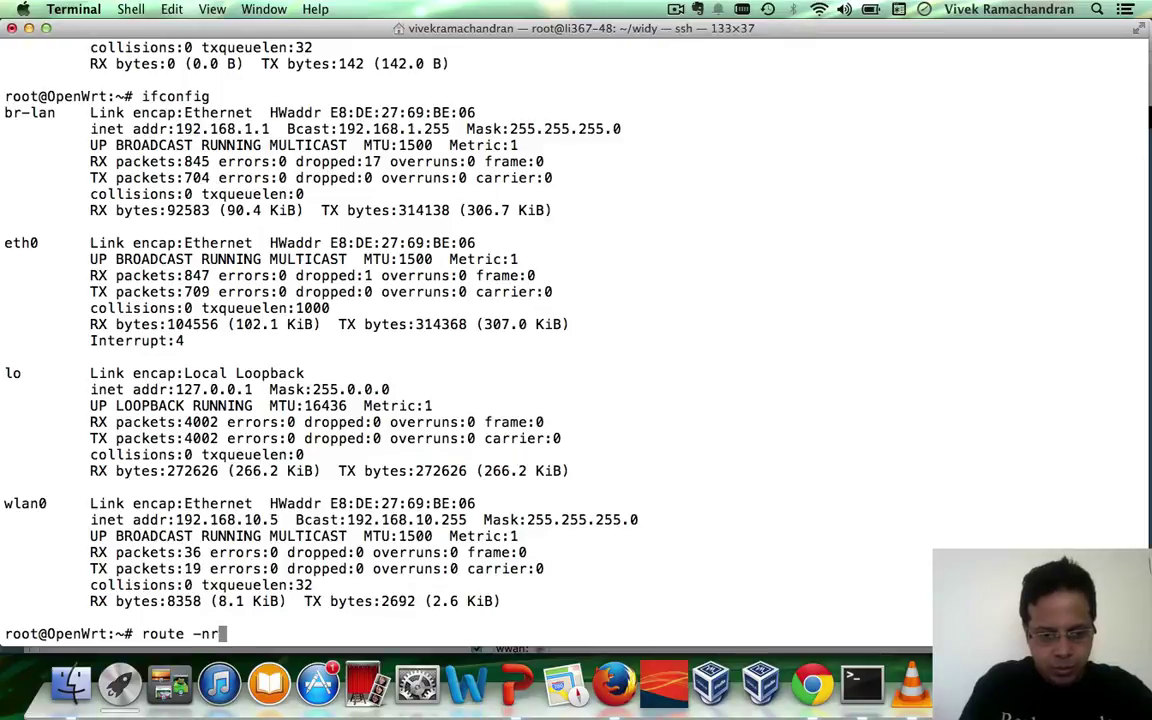
key("BackSpace")
key("Return")
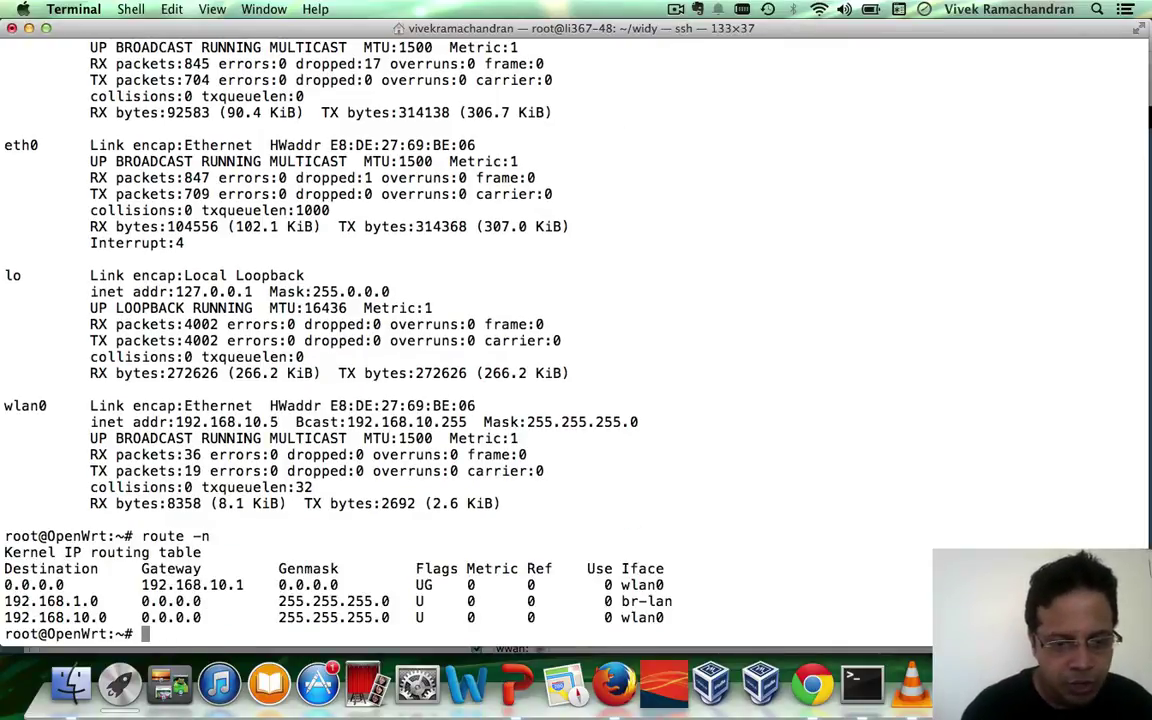
triple_click(435, 587)
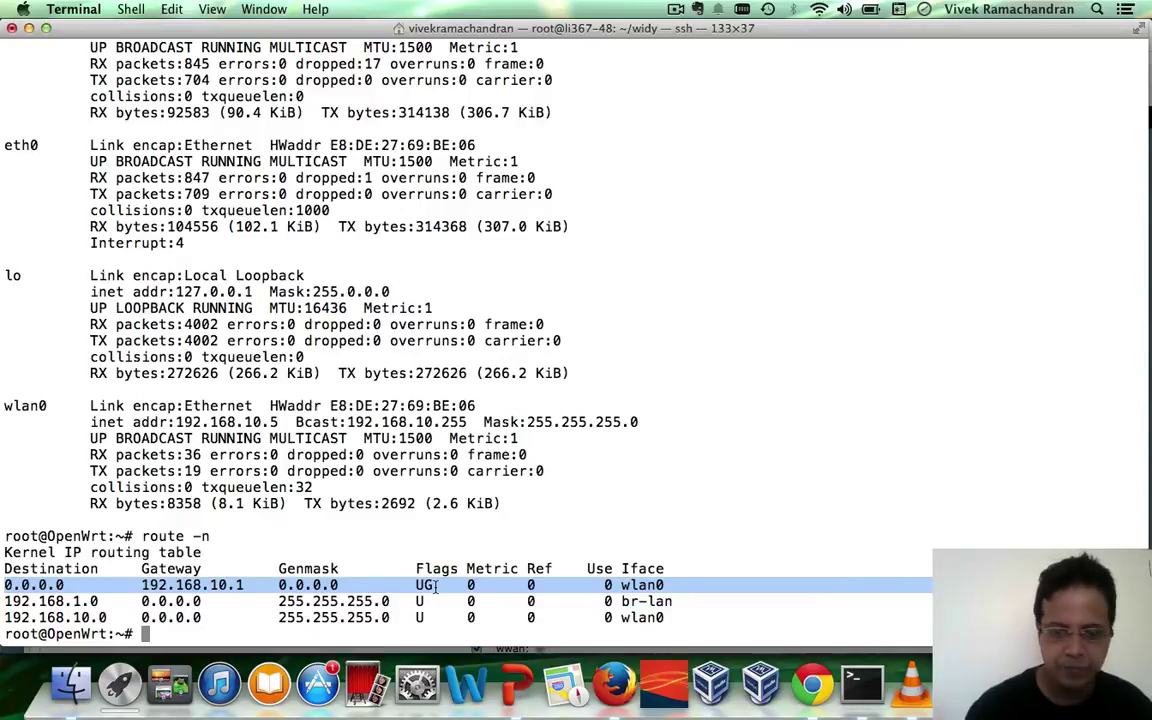
left_click(532, 568)
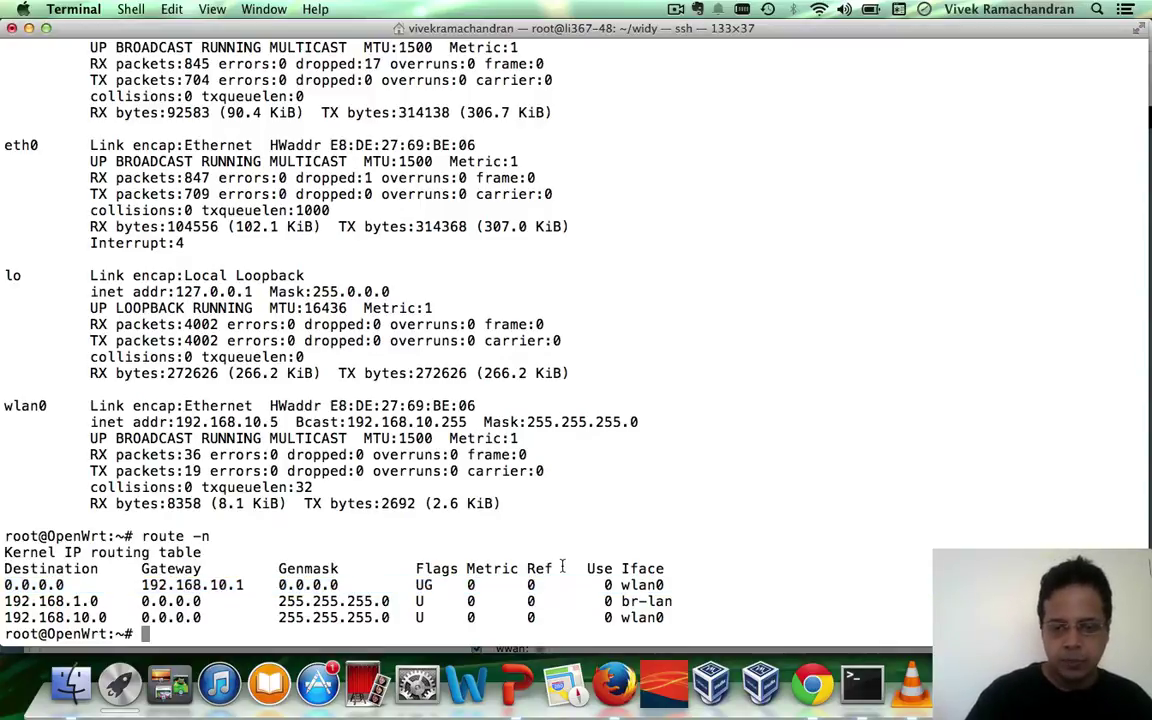
left_click(507, 683)
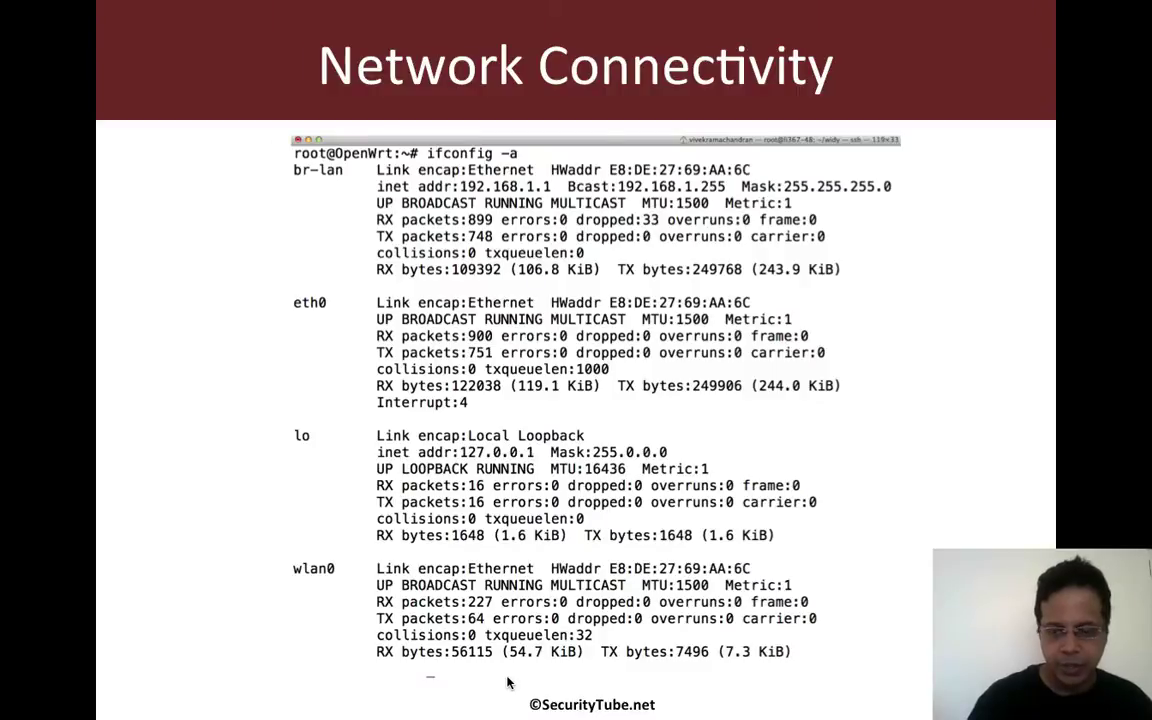
key("Right")
key("Right")
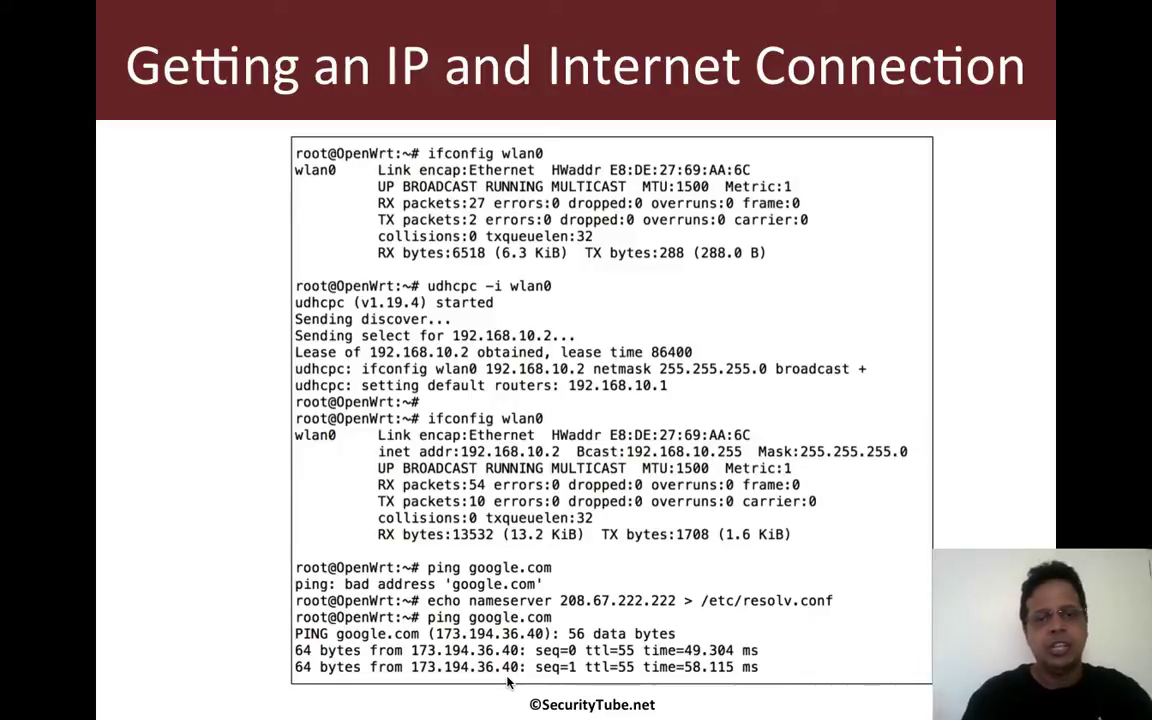
key("super+Tab")
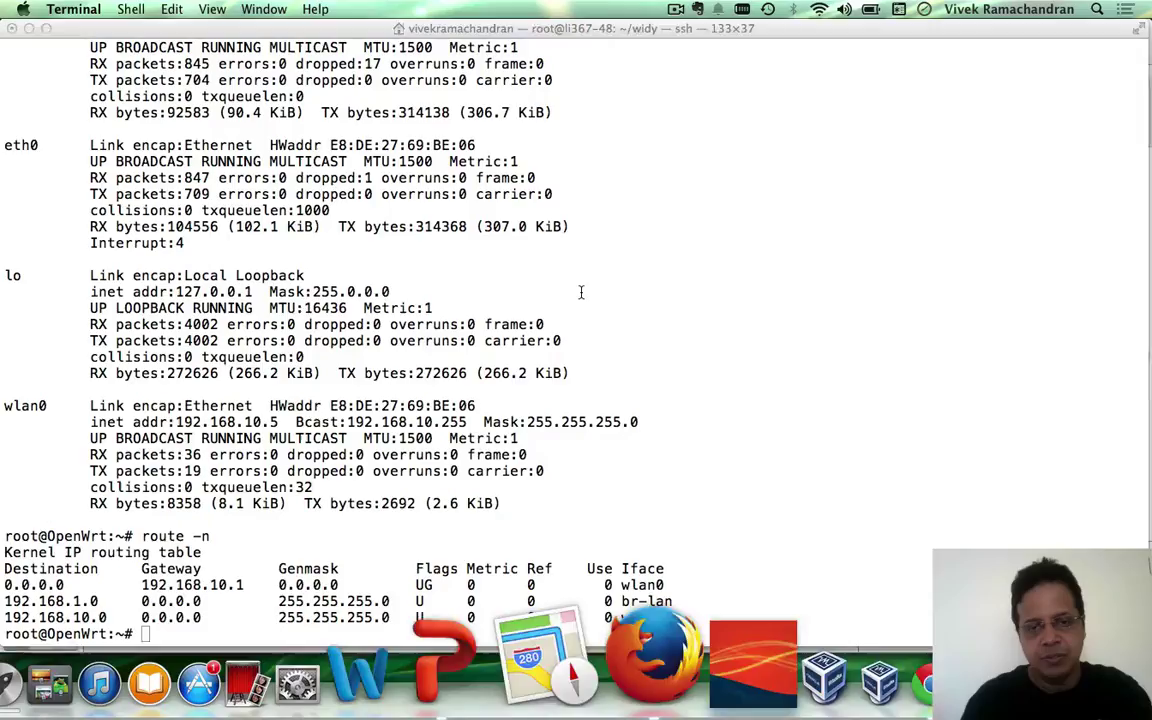
Step: Run udhcpc -i wlan0 to obtain lease 192.168.10.5 with router 192.168.10.1
type("udhcpc -i wlan0")
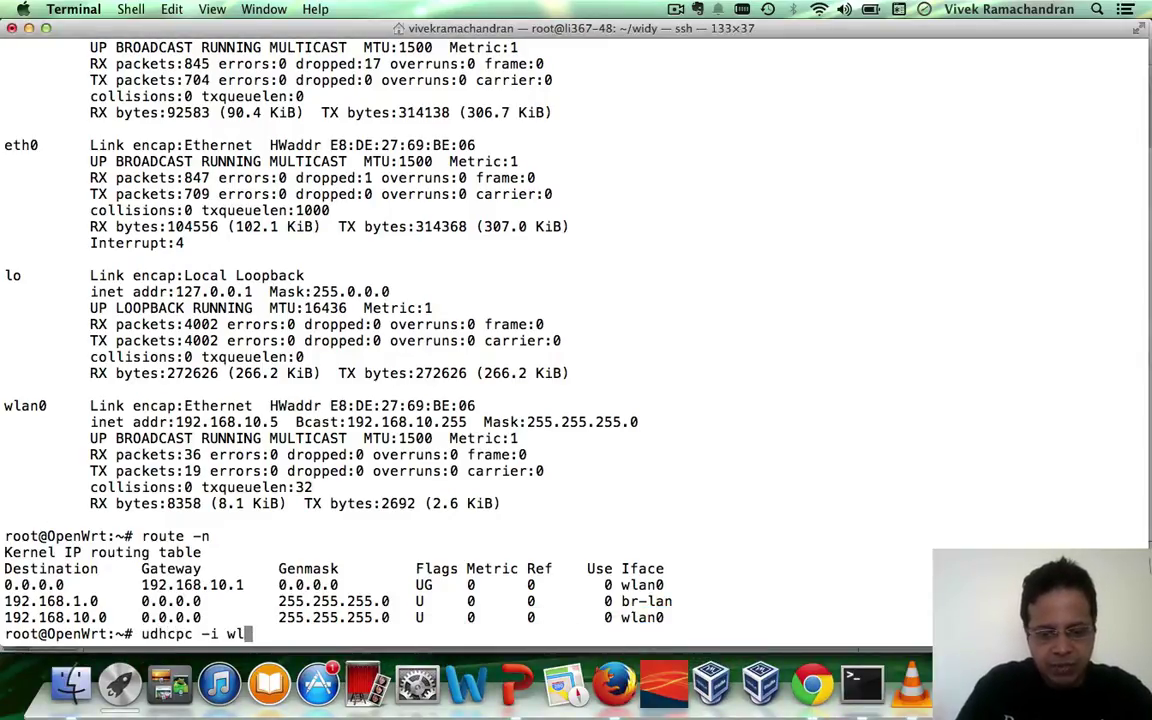
key("Return")
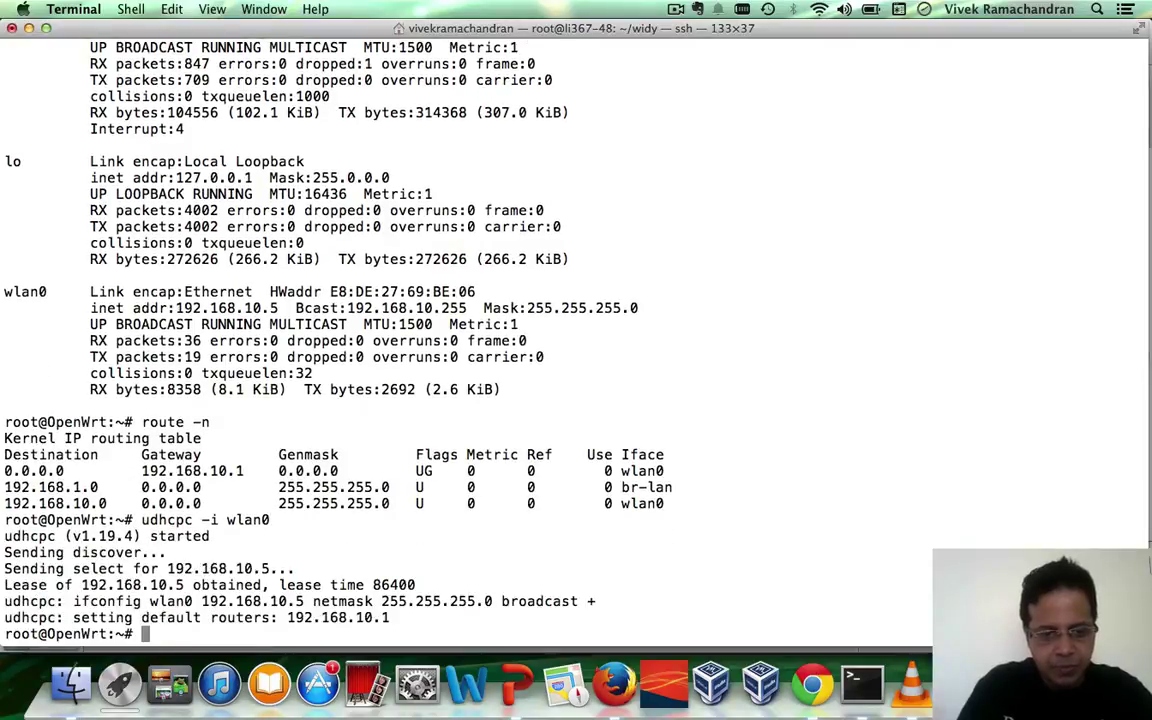
key("Return")
key("Return")
key("Return")
key("Return")
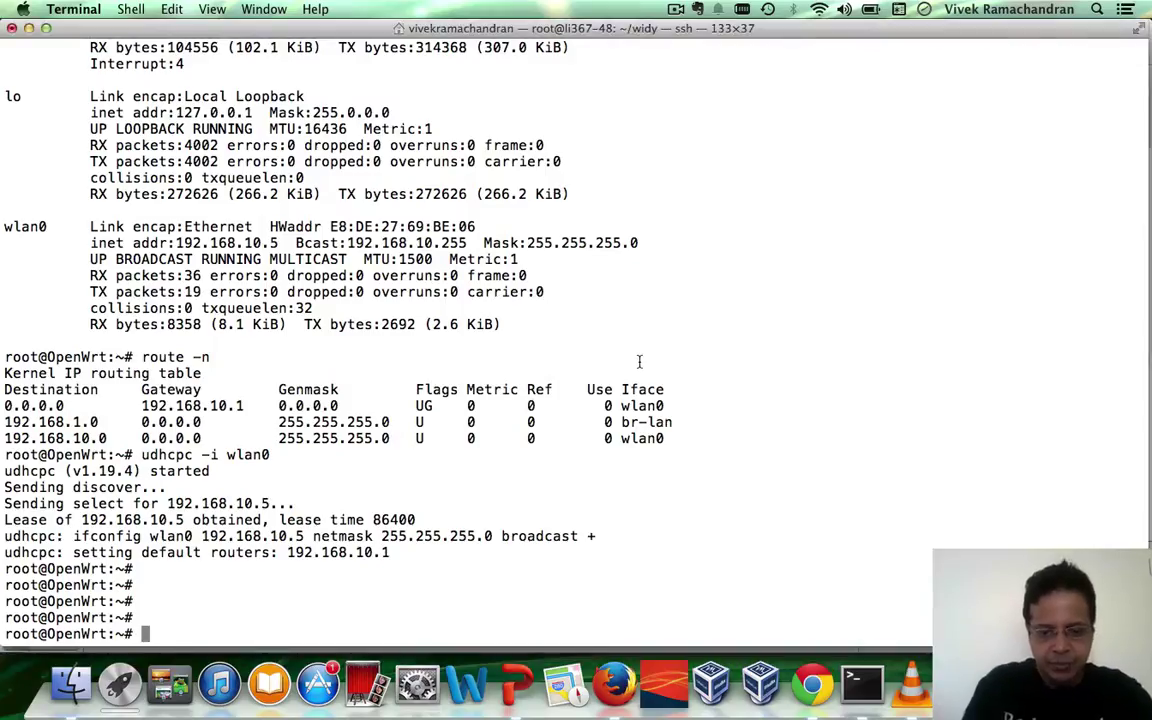
Step: Ping google.com briefly and stop it, showing 0% packet loss
type("ping google.com")
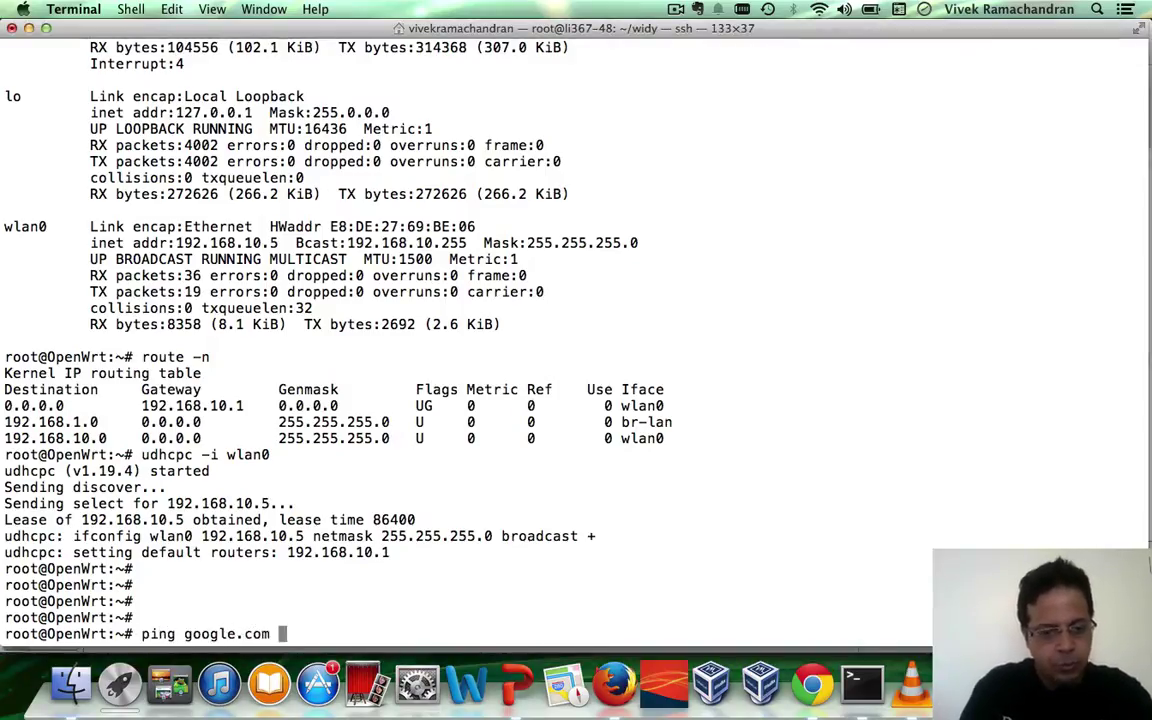
key("Return")
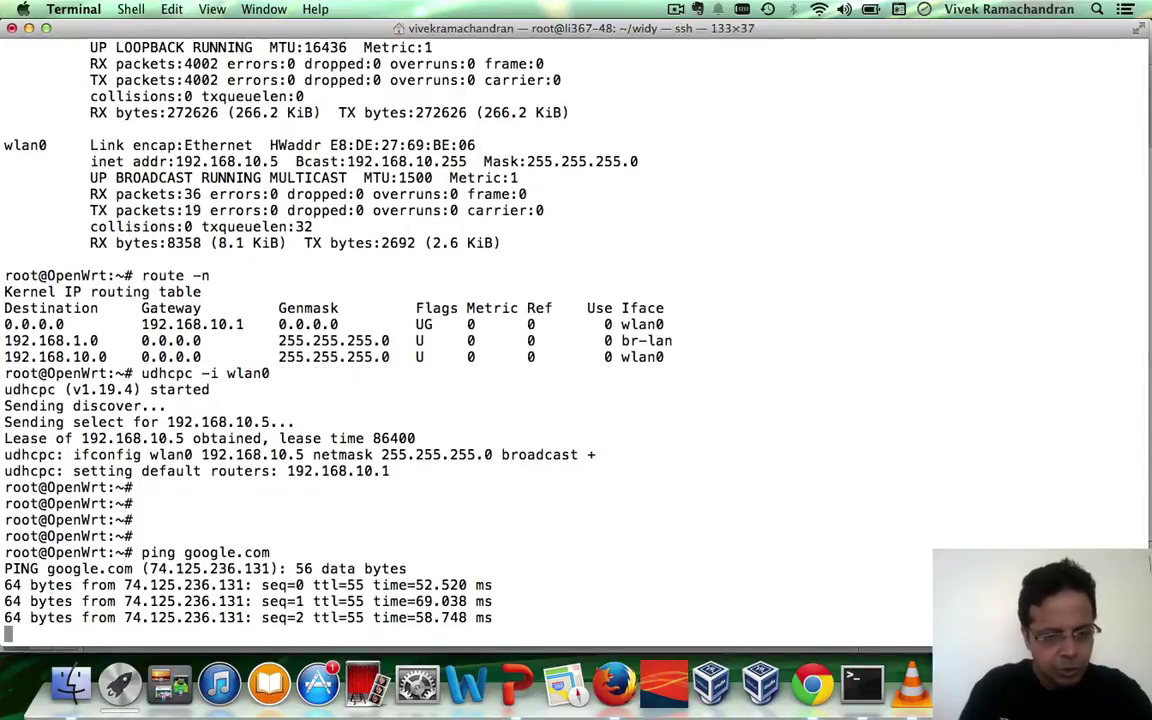
key("ctrl+c")
key("Return")
key("Return")
key("Return")
key("Return")
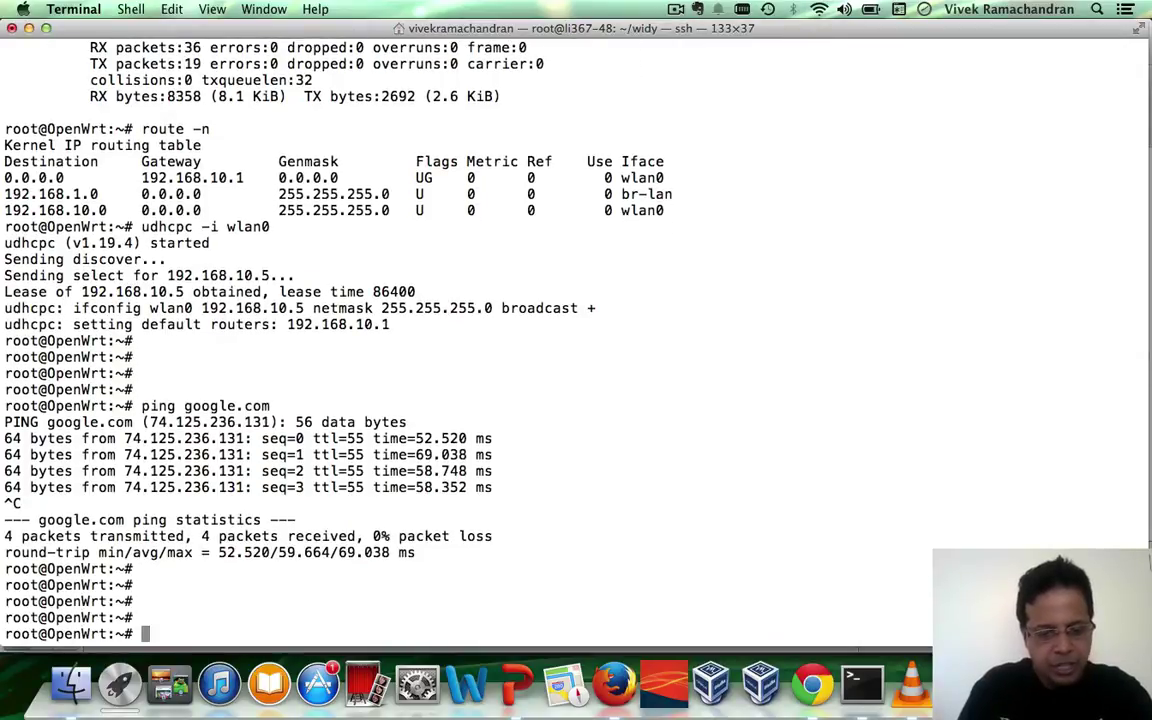
Step: Display /etc/resolv.conf, which lists only nameserver 127.0.0.1
type("cat /etc/res")
key("Tab")
key("Return")
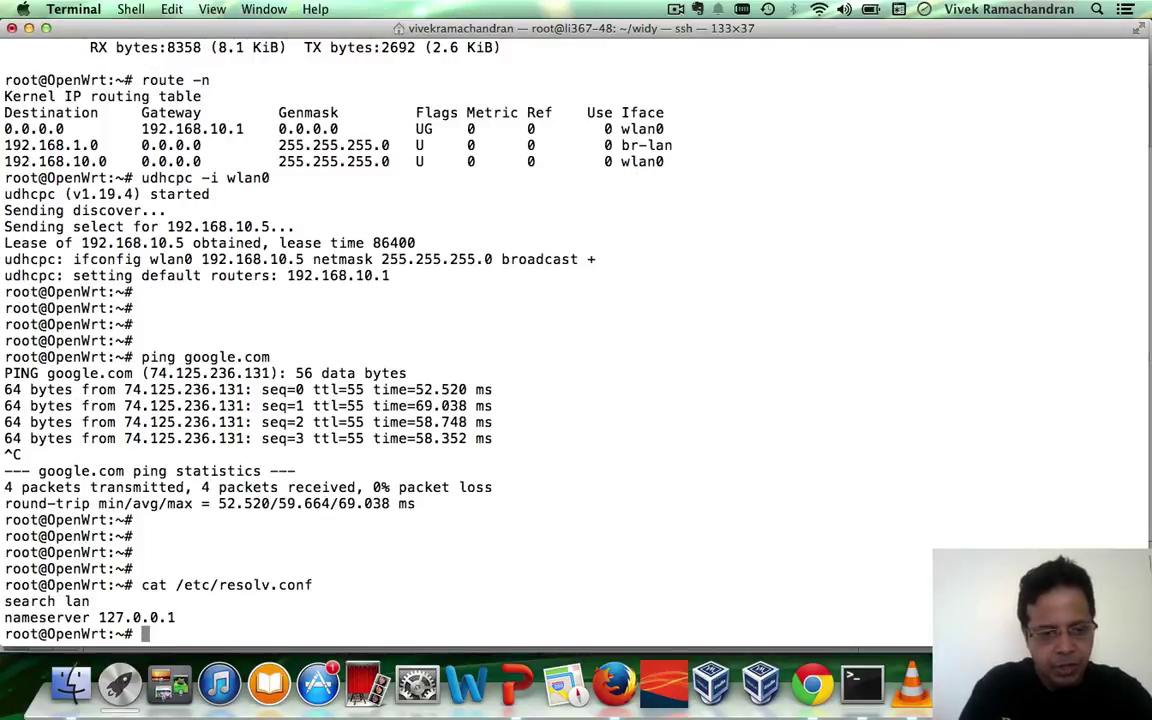
key("Return")
key("Return")
key("Return")
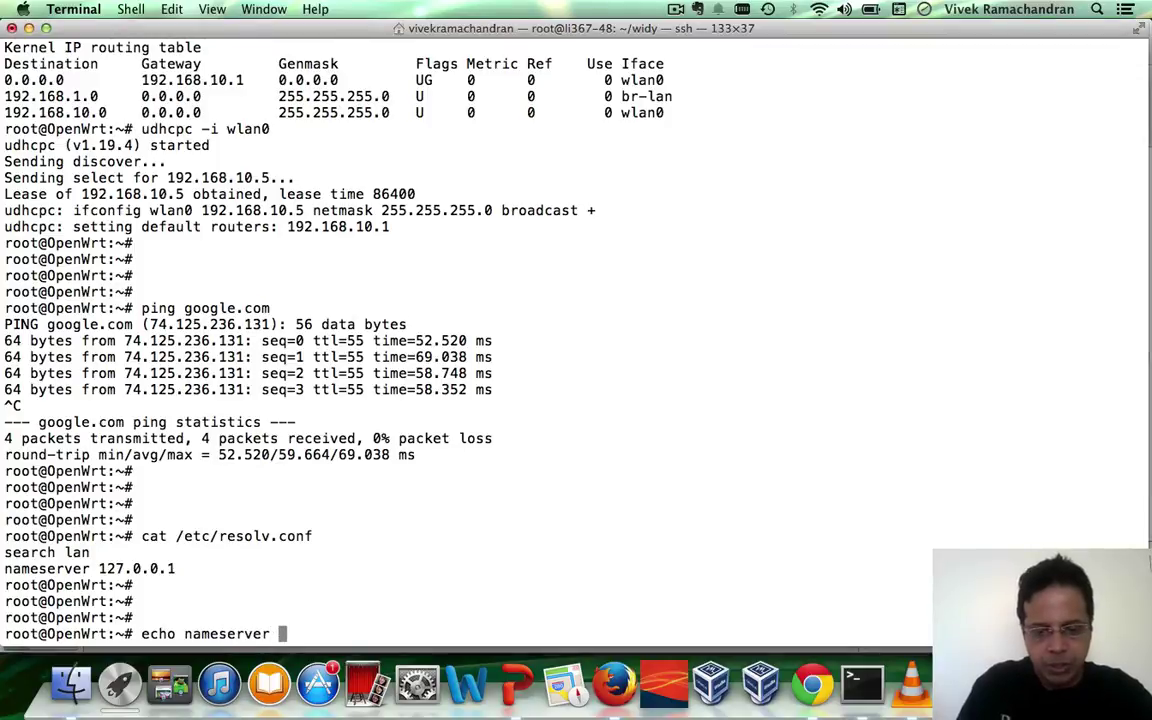
Step: Overwrite /etc/resolv.conf with 'nameserver 208.67.222.222'
type("208.67.")
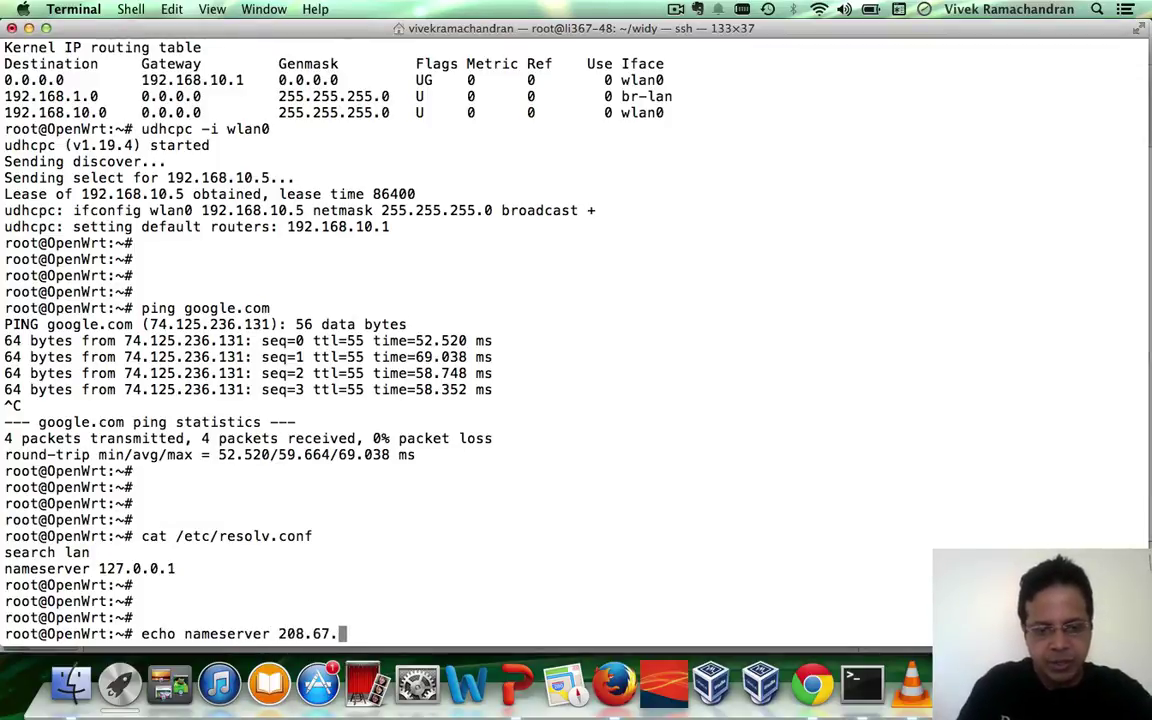
type("222.222 >")
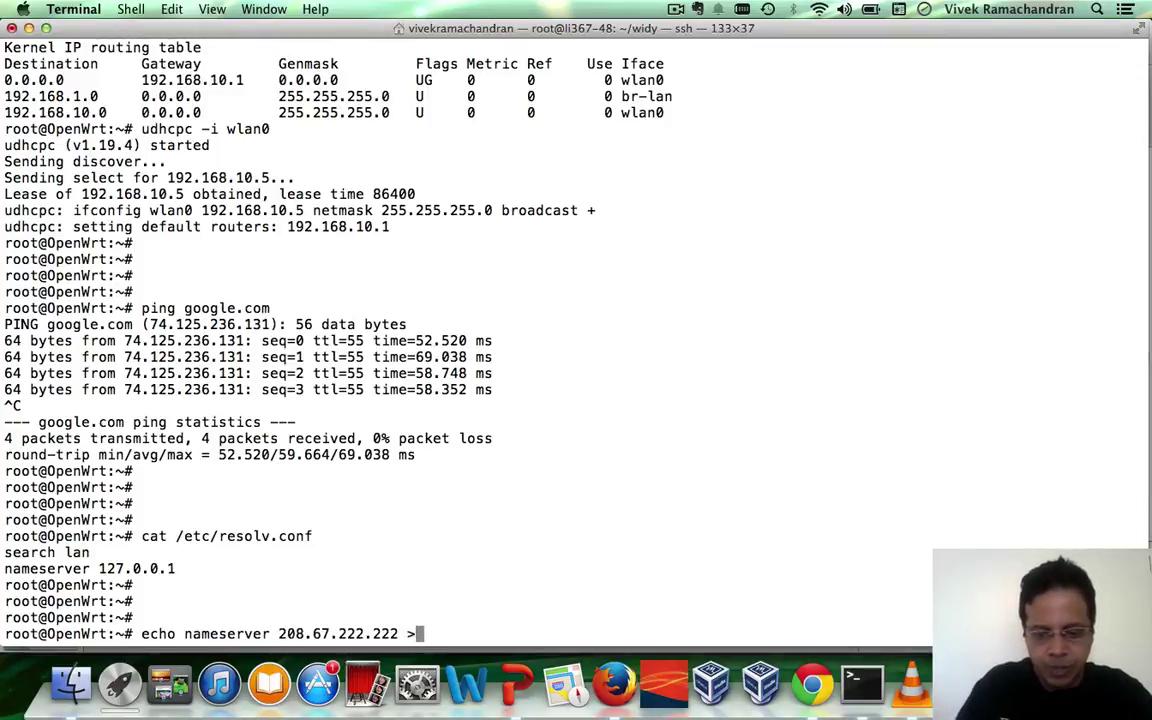
type(" /etc/reso")
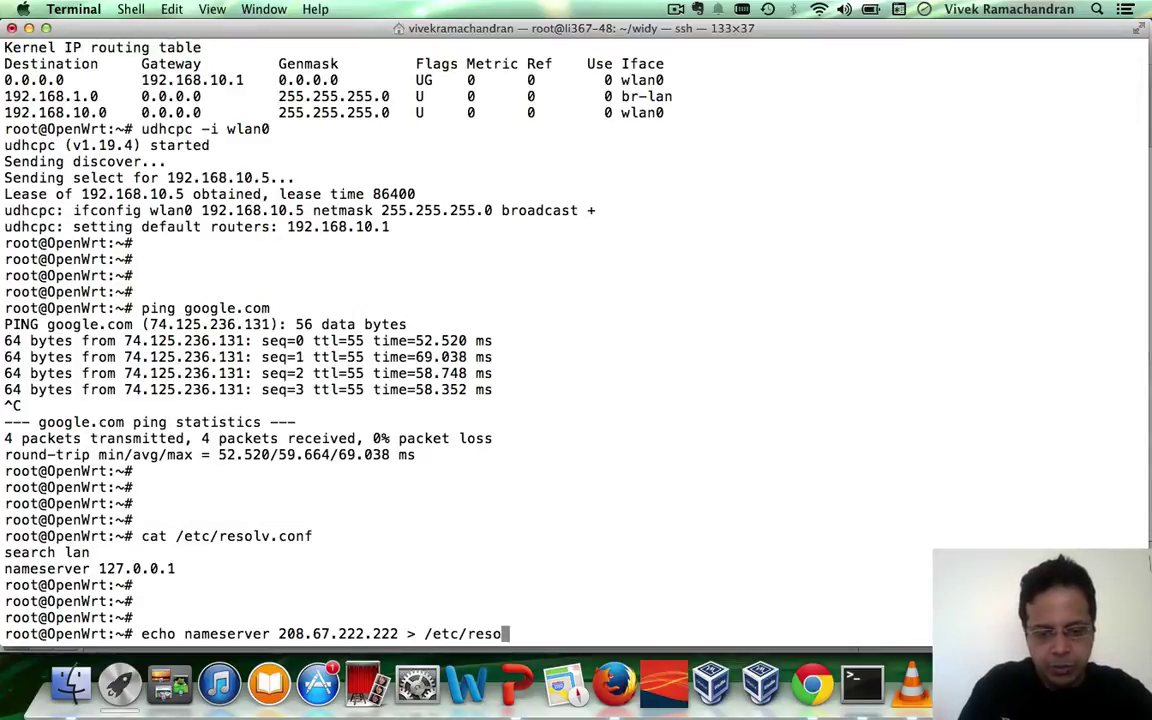
type("lve.")
key("BackSpace")
key("BackSpace")
type(".conf")
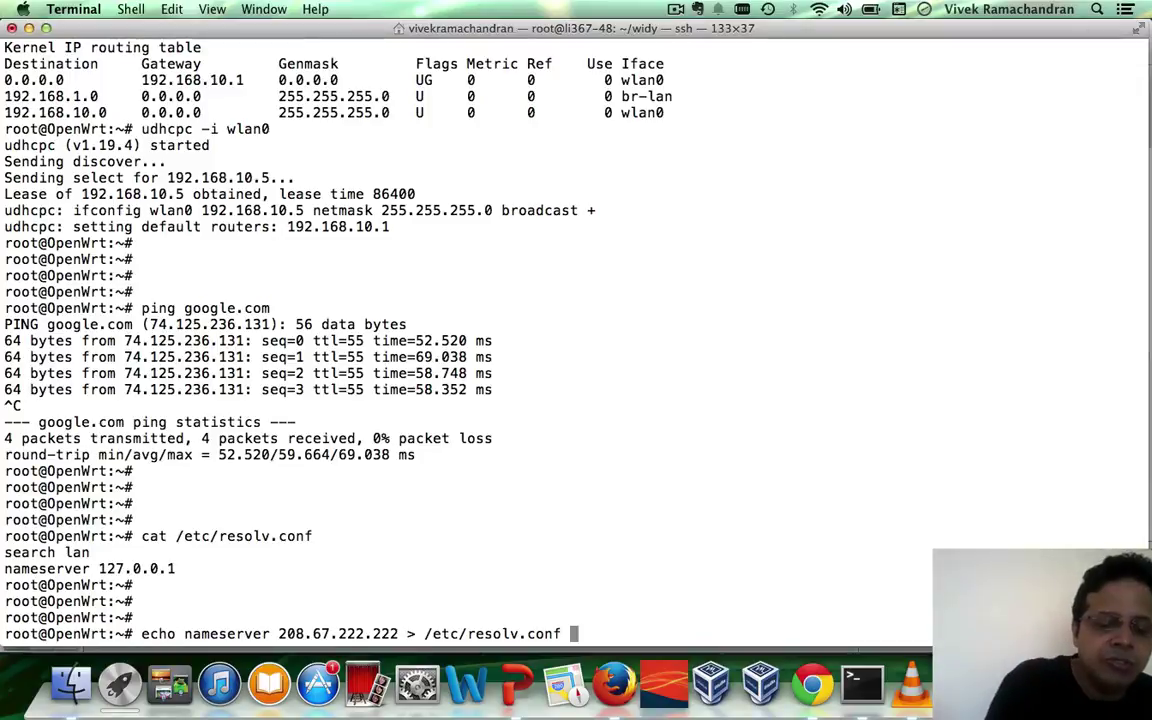
key("Return")
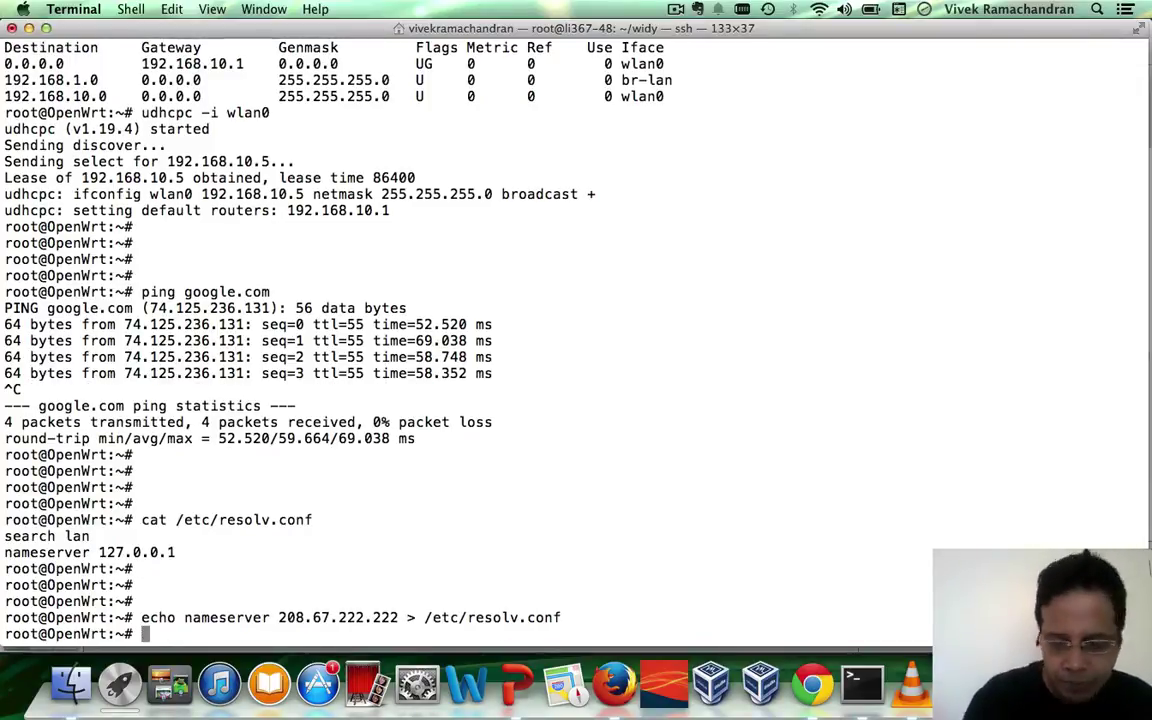
Step: Ping google.com with the new nameserver, then stop it after 2 replies with 0% loss
key("Return")
key("Return")
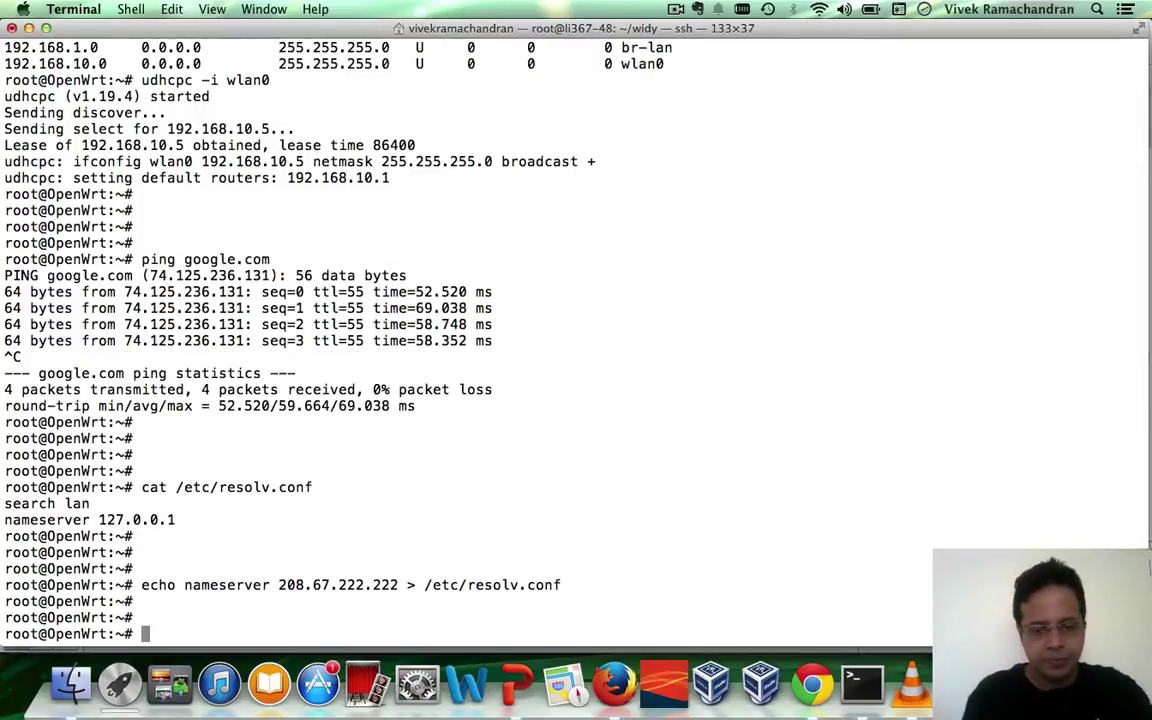
type("ping goog")
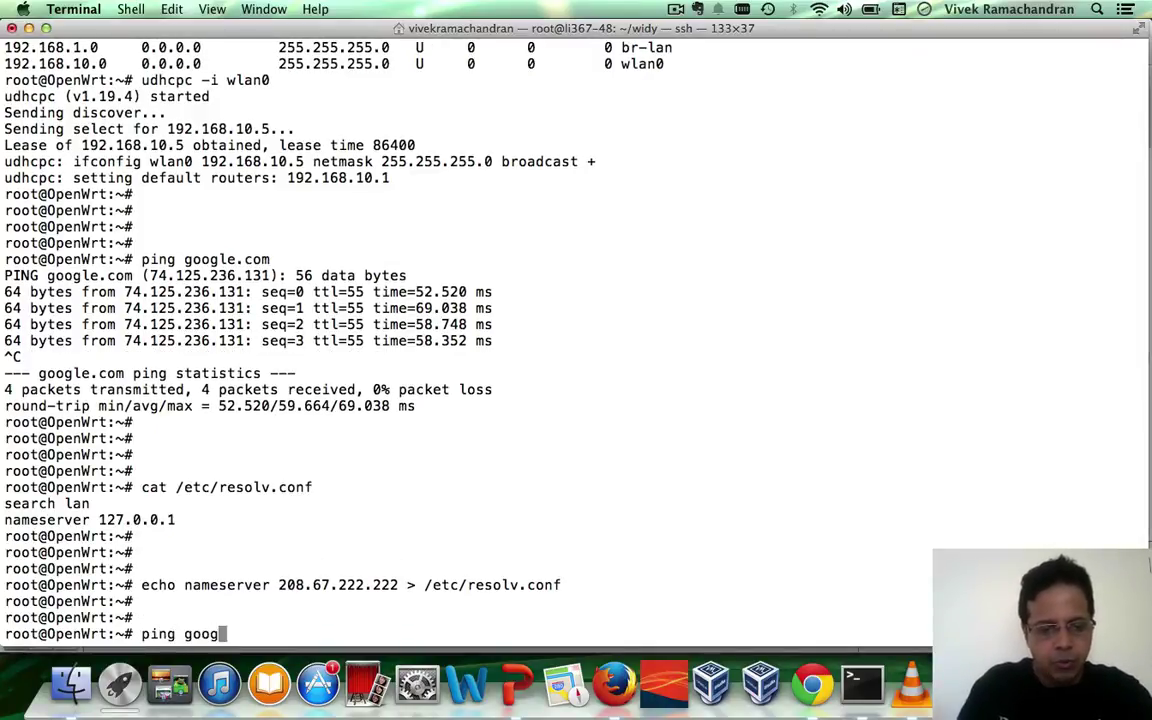
type("le.com")
key("Return")
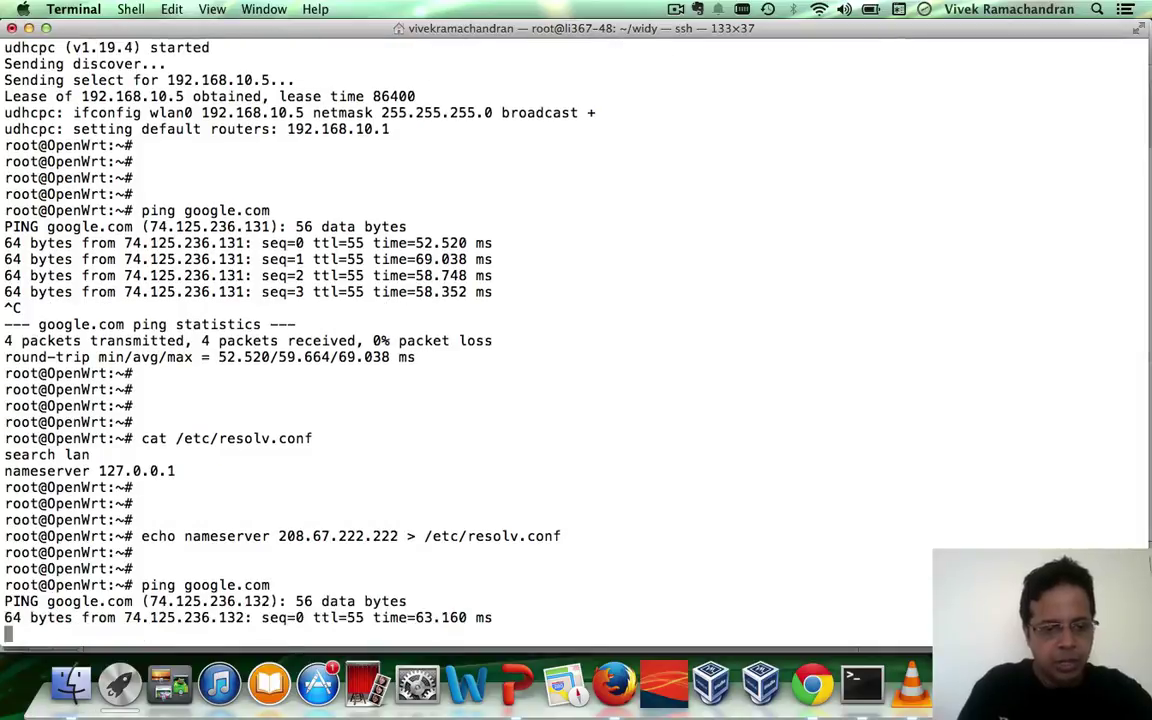
key("ctrl+c")
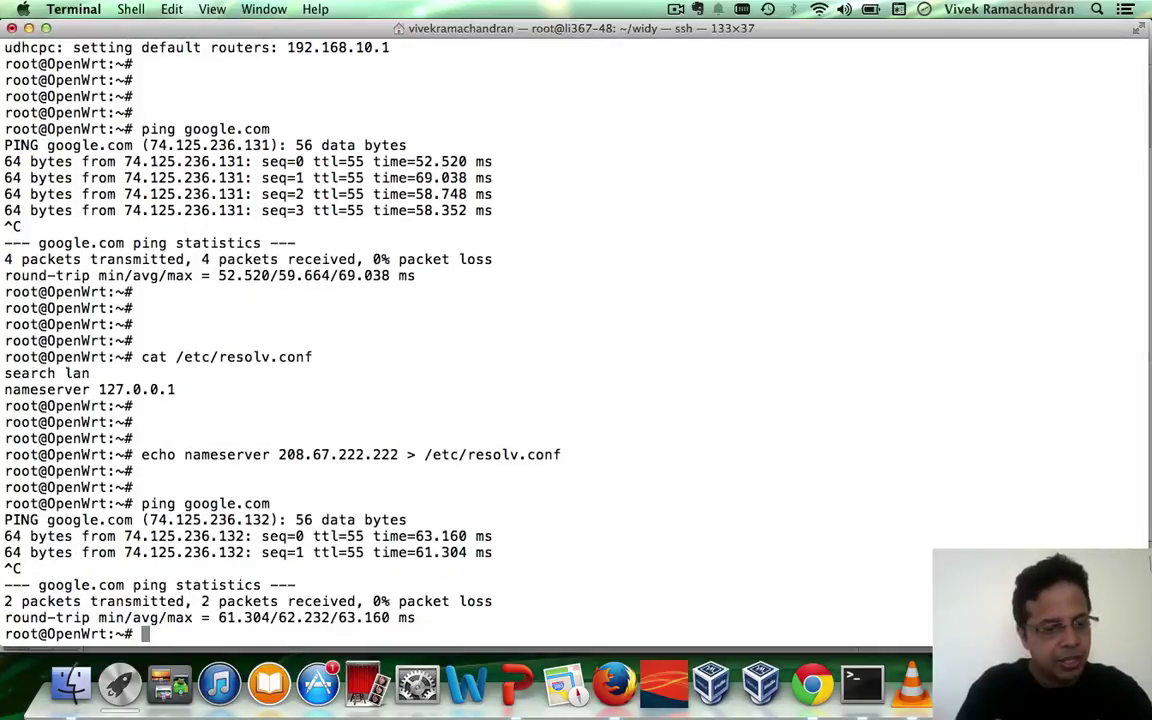
key("Return")
key("Return")
key("Return")
key("Return")
Step: Advance to the Low Disk Space slide, then run df -h and highlight rootfs's 1.1M size
key("super+Tab")
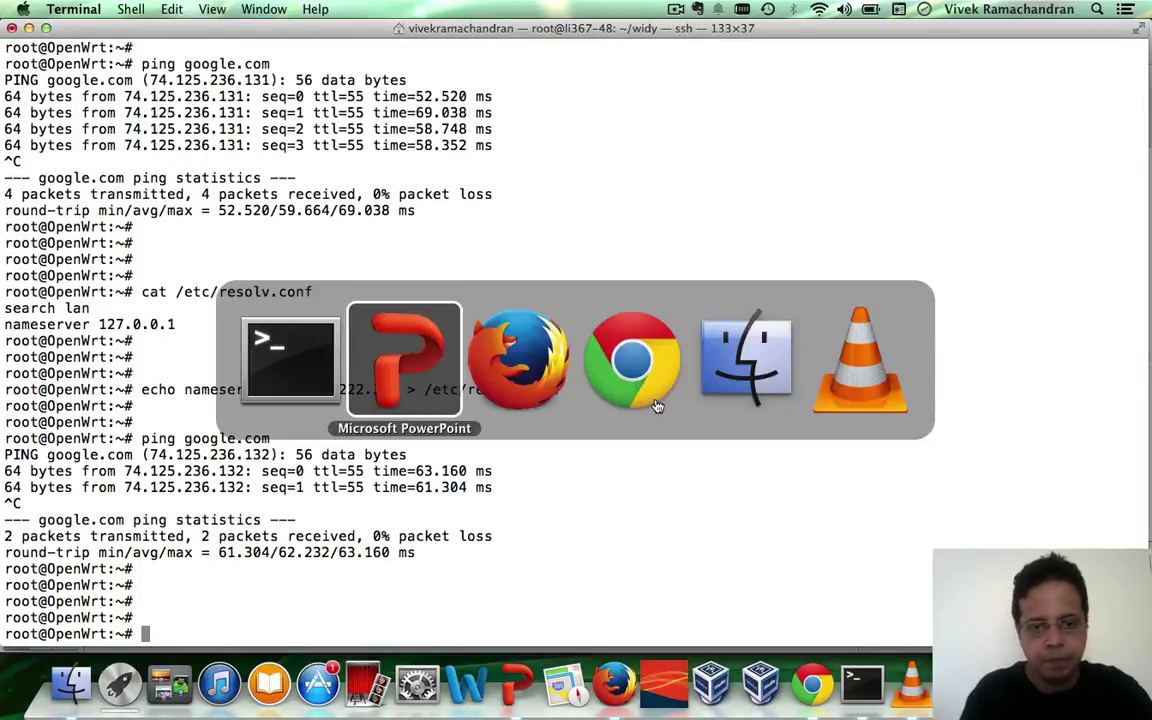
key("Right")
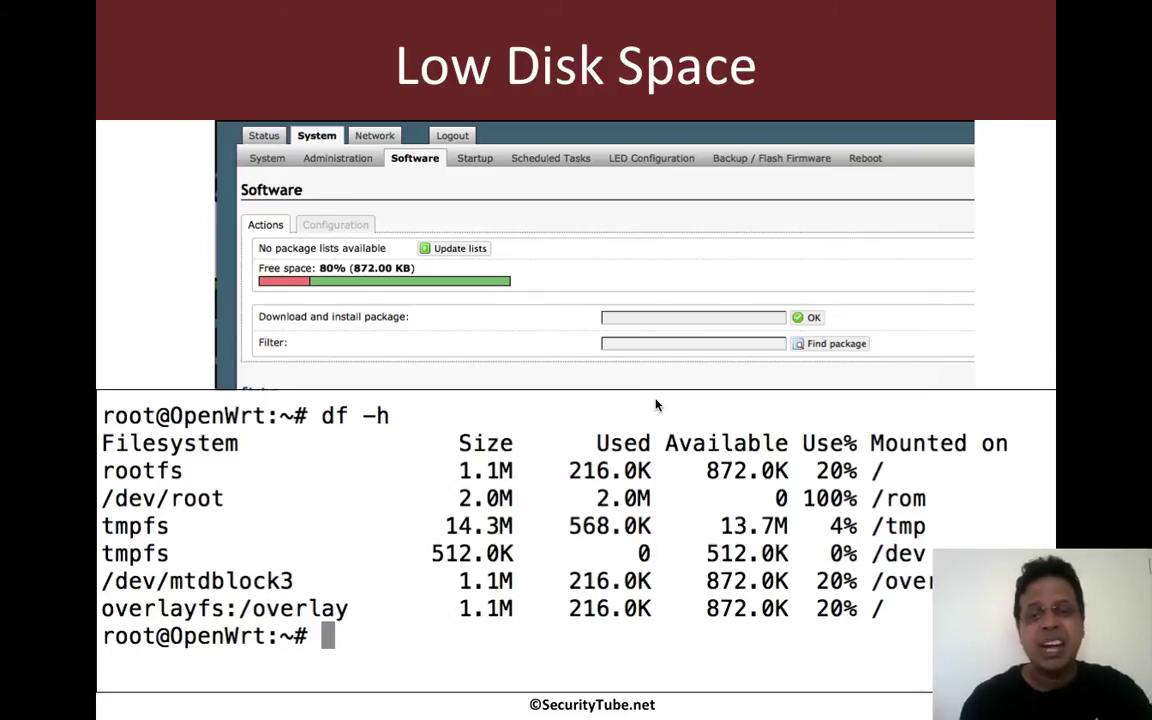
key("super+Tab")
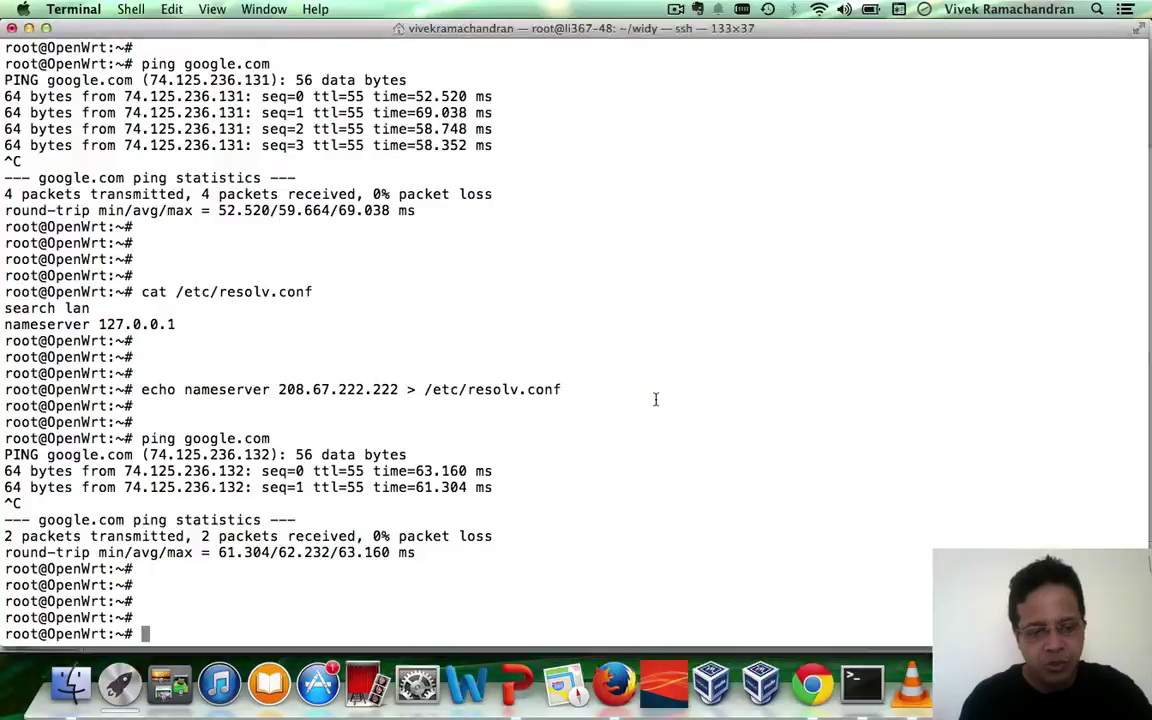
type("df -h")
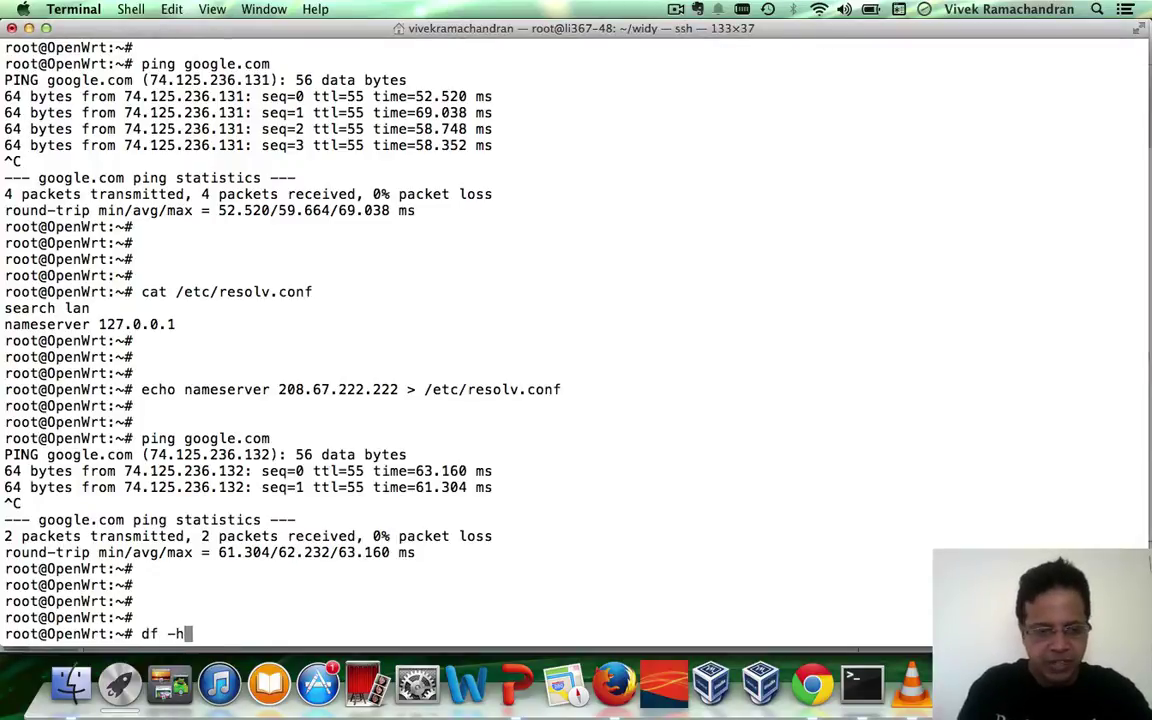
key("Return")
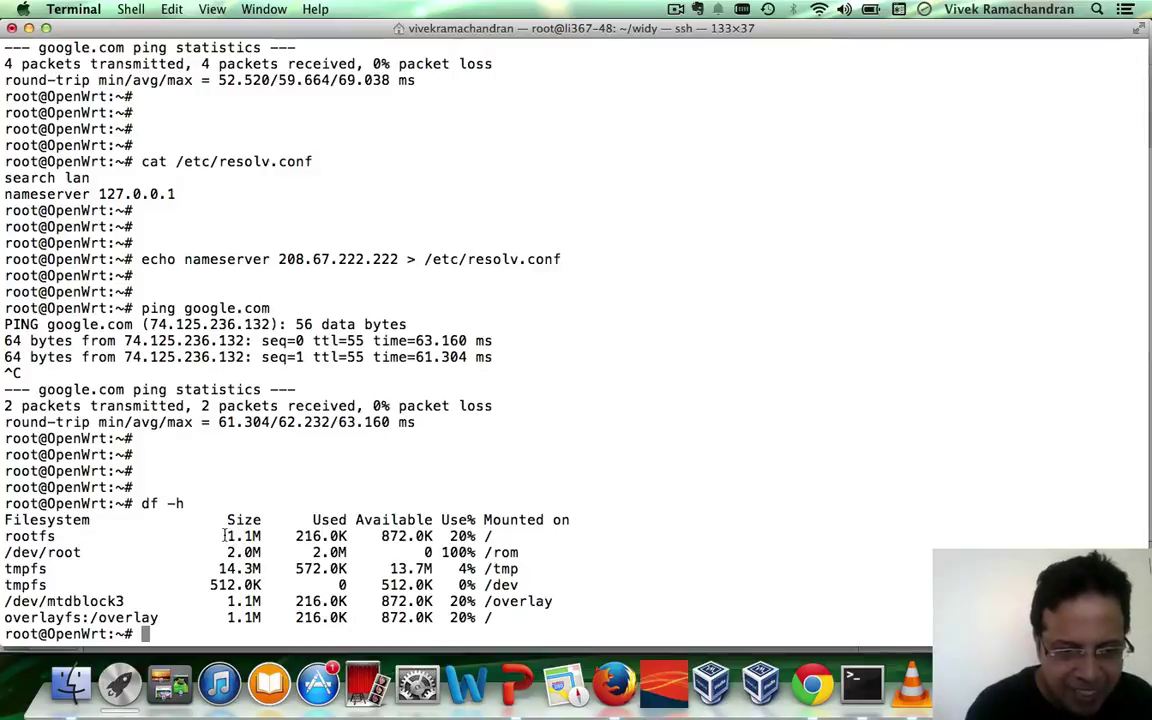
left_click_drag(227, 536, 262, 537)
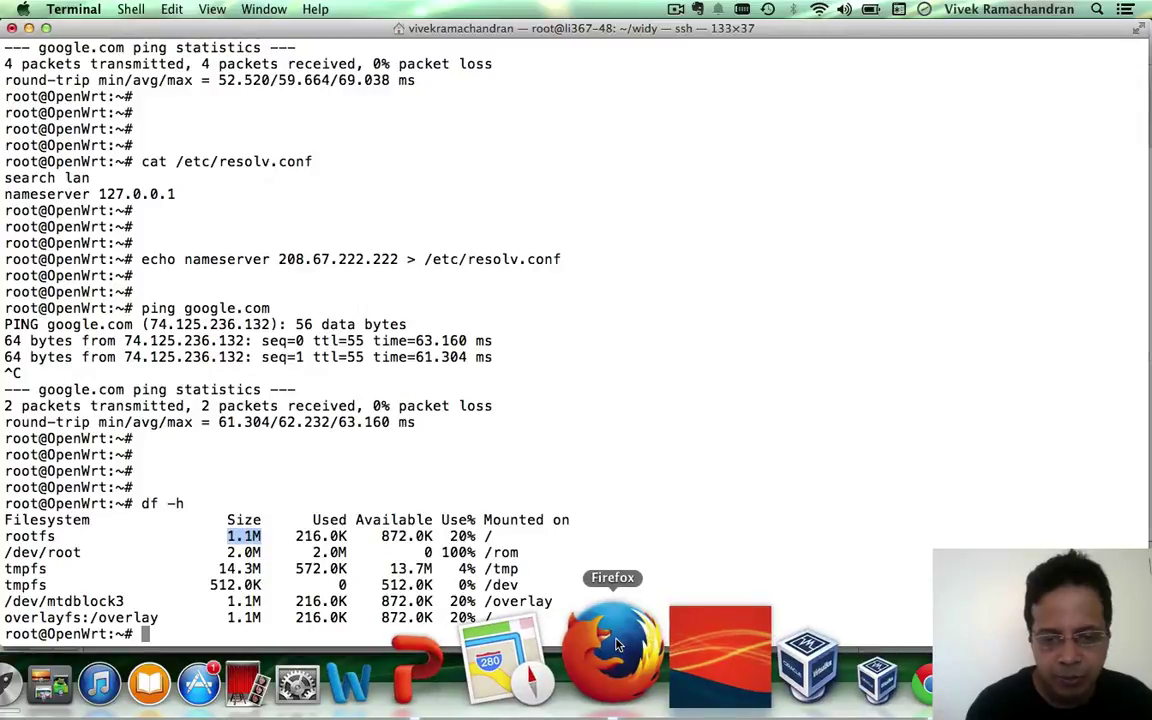
Step: In Firefox's LuCI, open System > Software (872.00 KB free) and scroll through installed packages
left_click(617, 645)
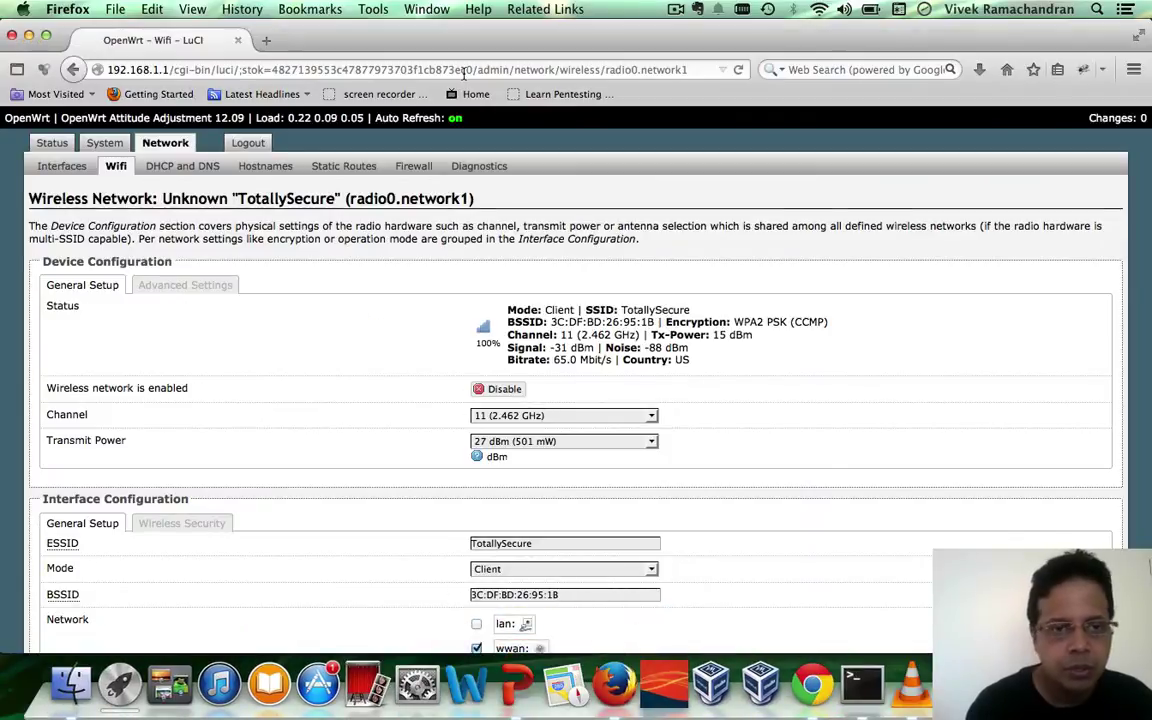
left_click(92, 143)
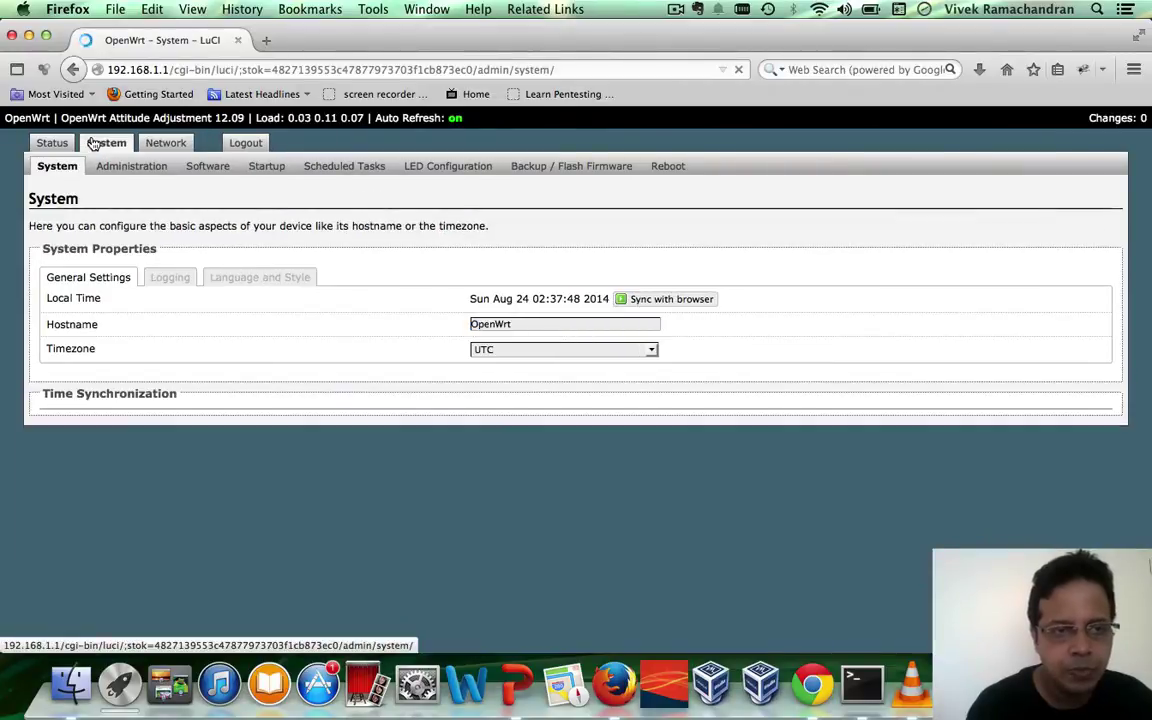
left_click(206, 172)
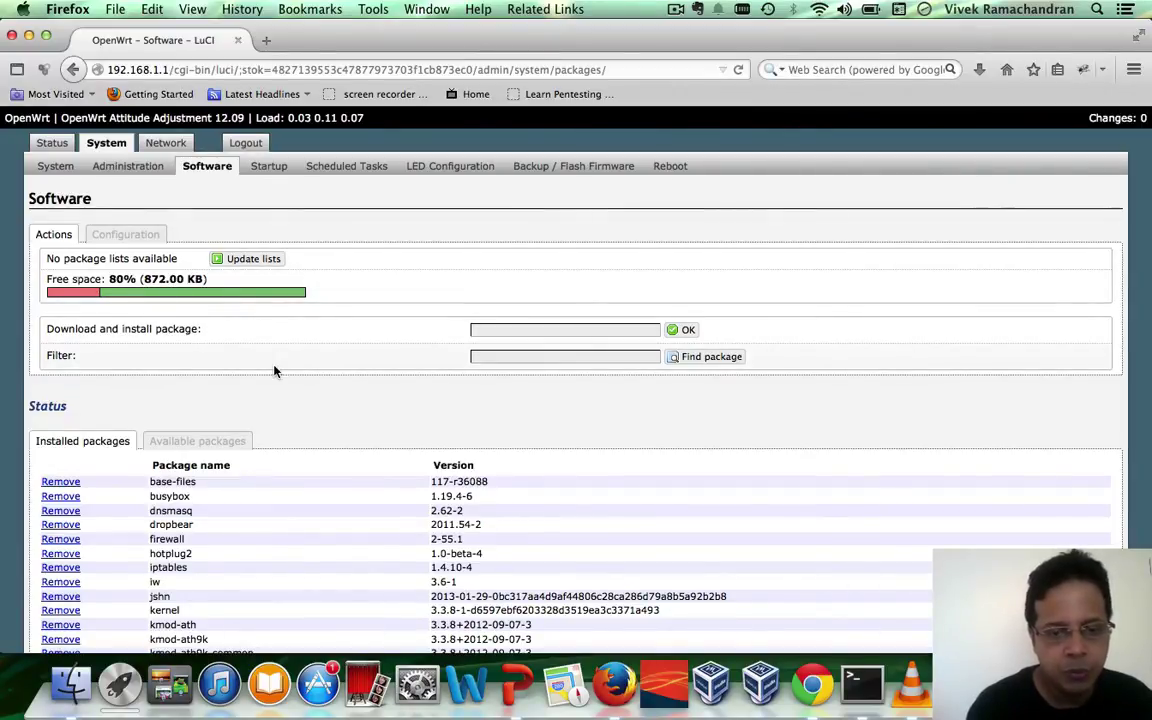
scroll(275, 371, "down", 3)
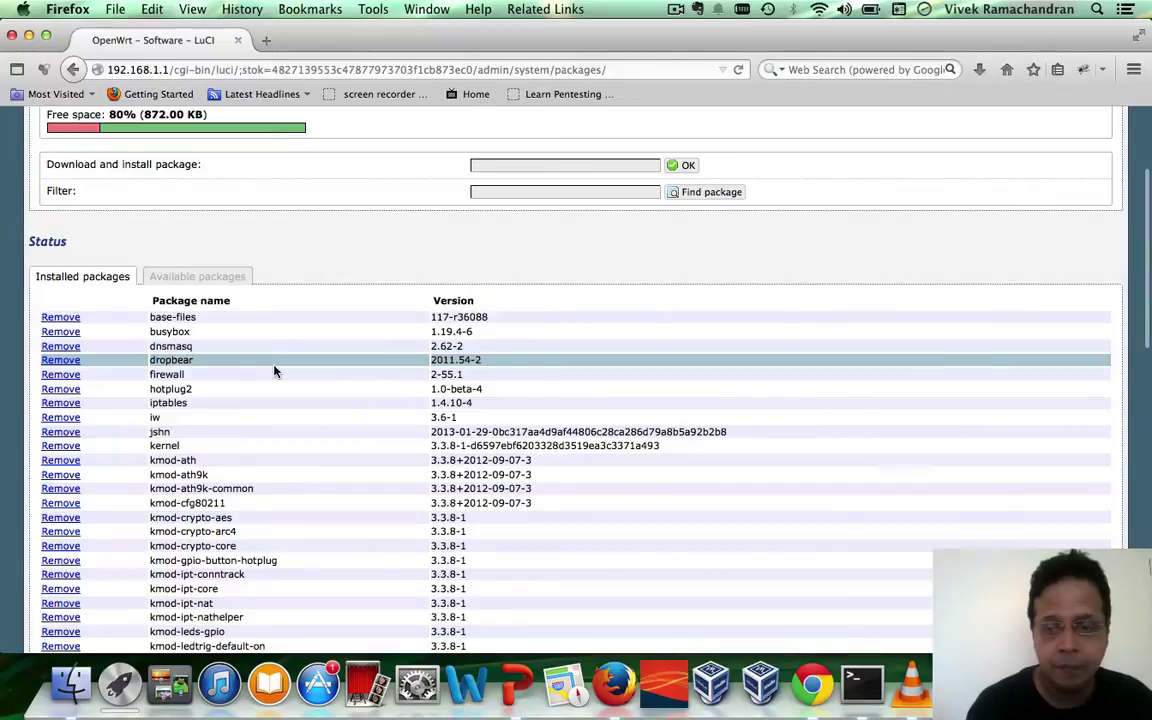
scroll(275, 371, "down", 2)
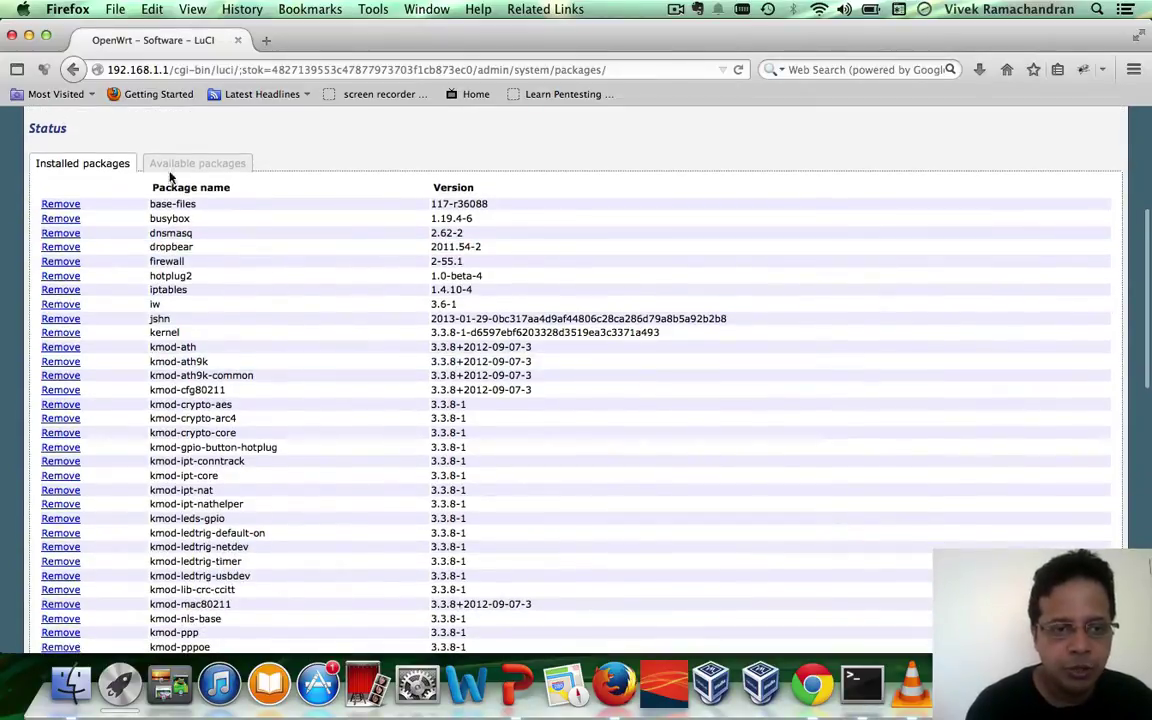
scroll(255, 340, "down", 12)
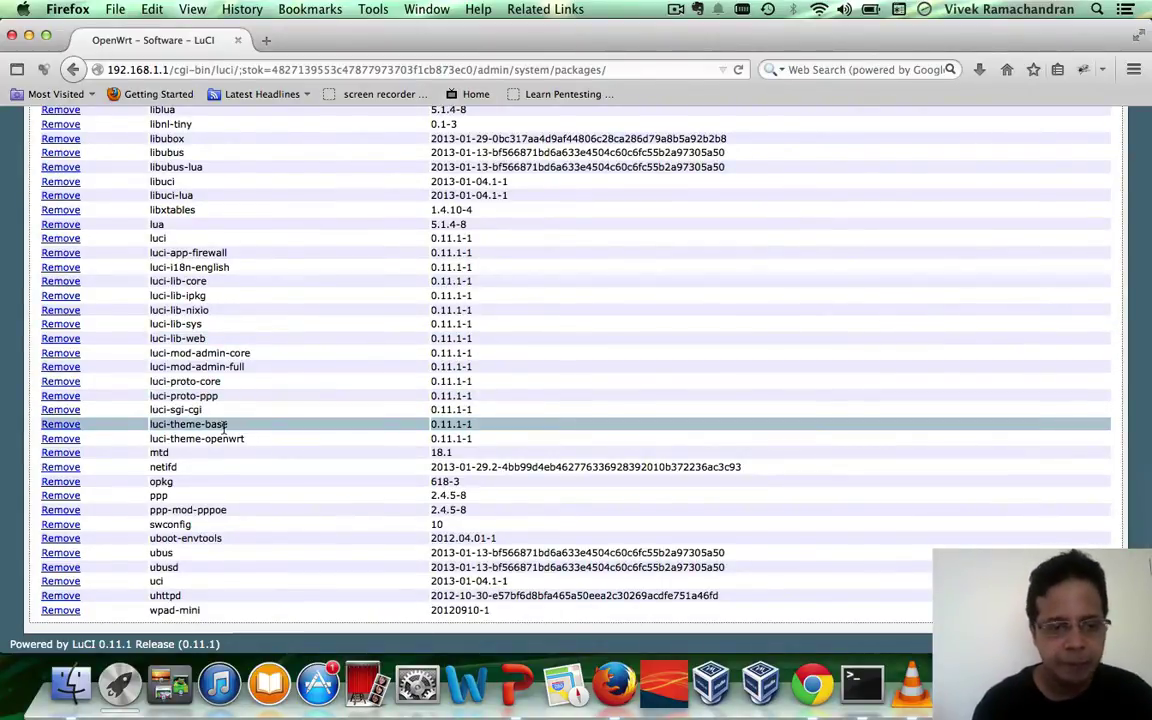
scroll(224, 428, "up", 8)
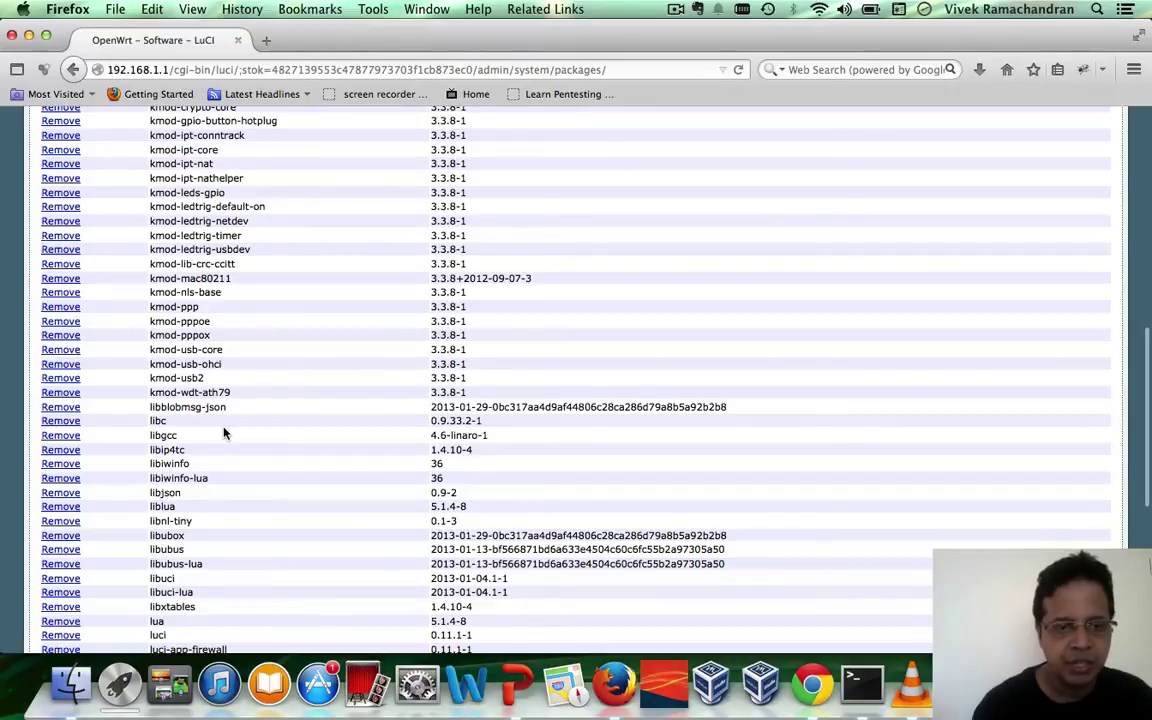
scroll(224, 432, "up", 3)
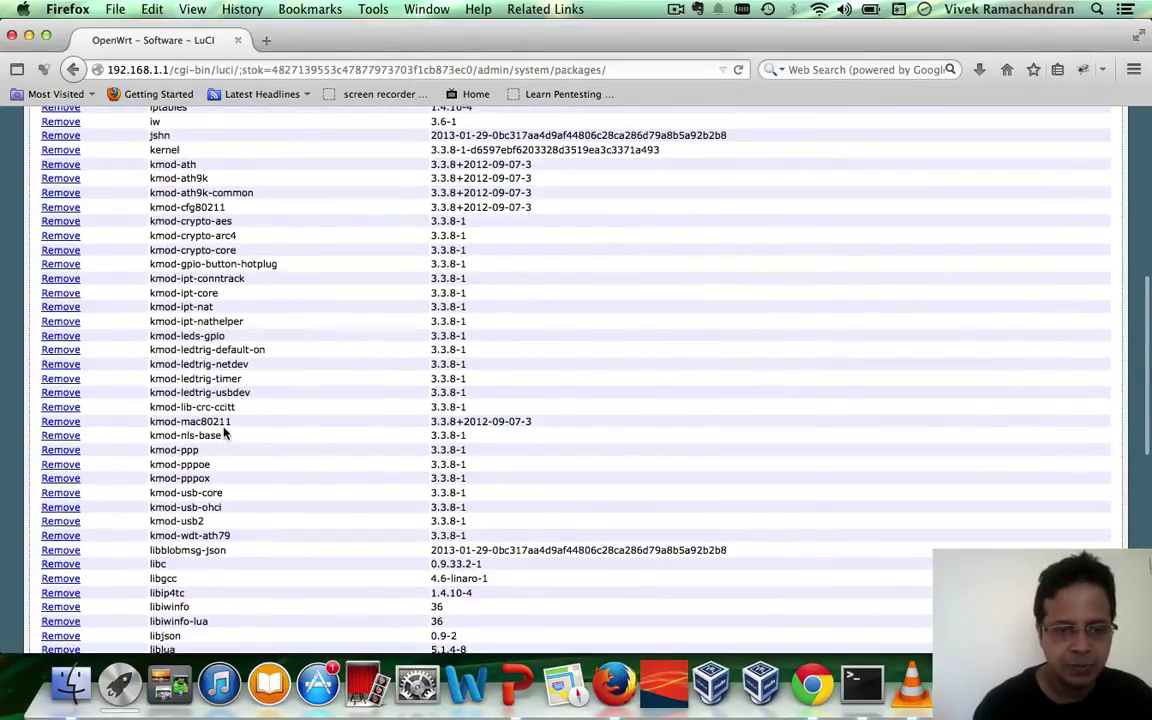
scroll(224, 432, "up", 10)
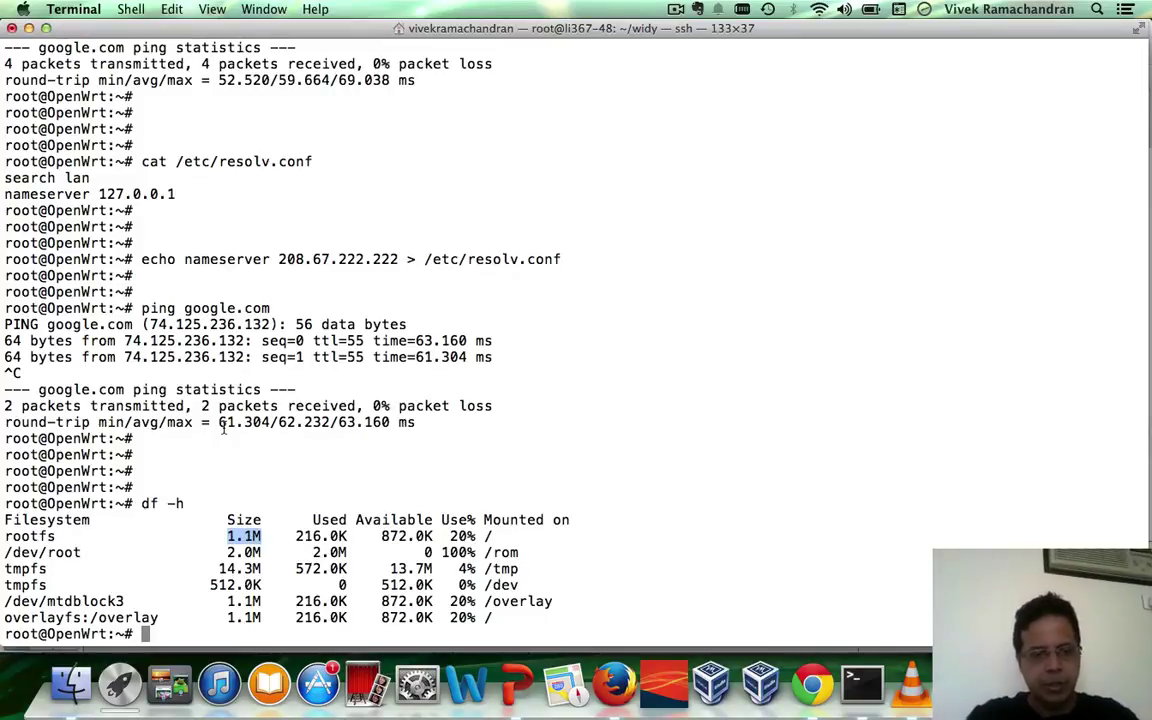
Step: Run dmesg and highlight the new high-speed USB device log line
type("dmesg")
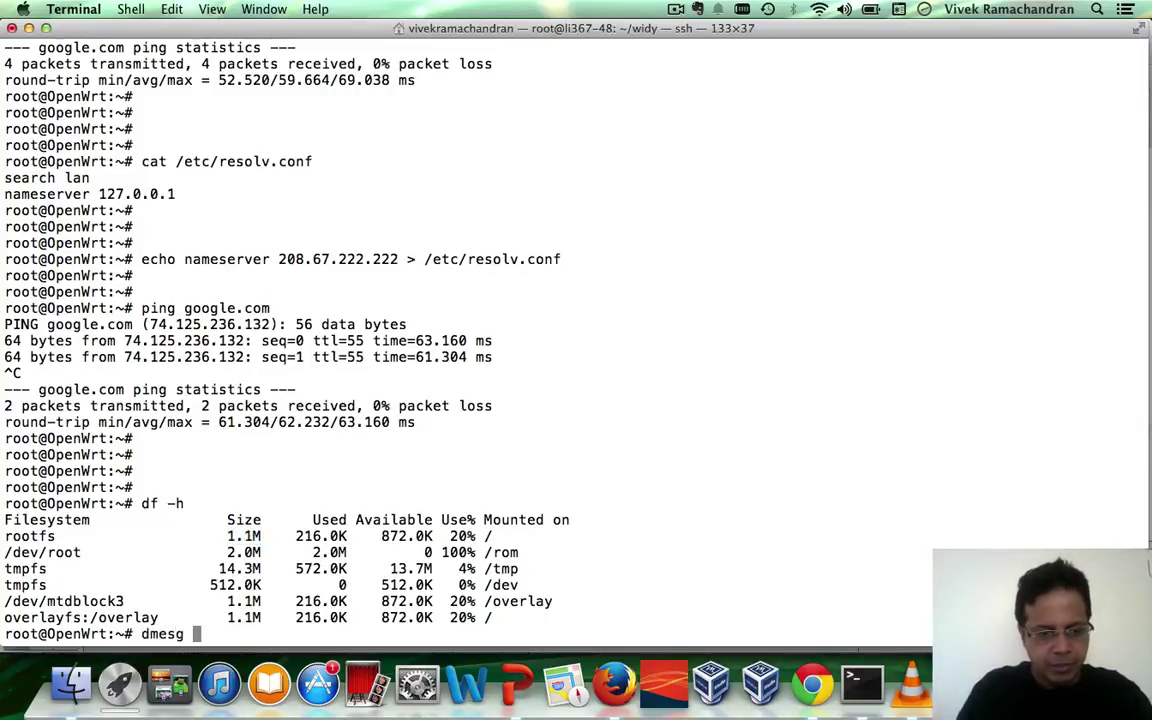
key("Return")
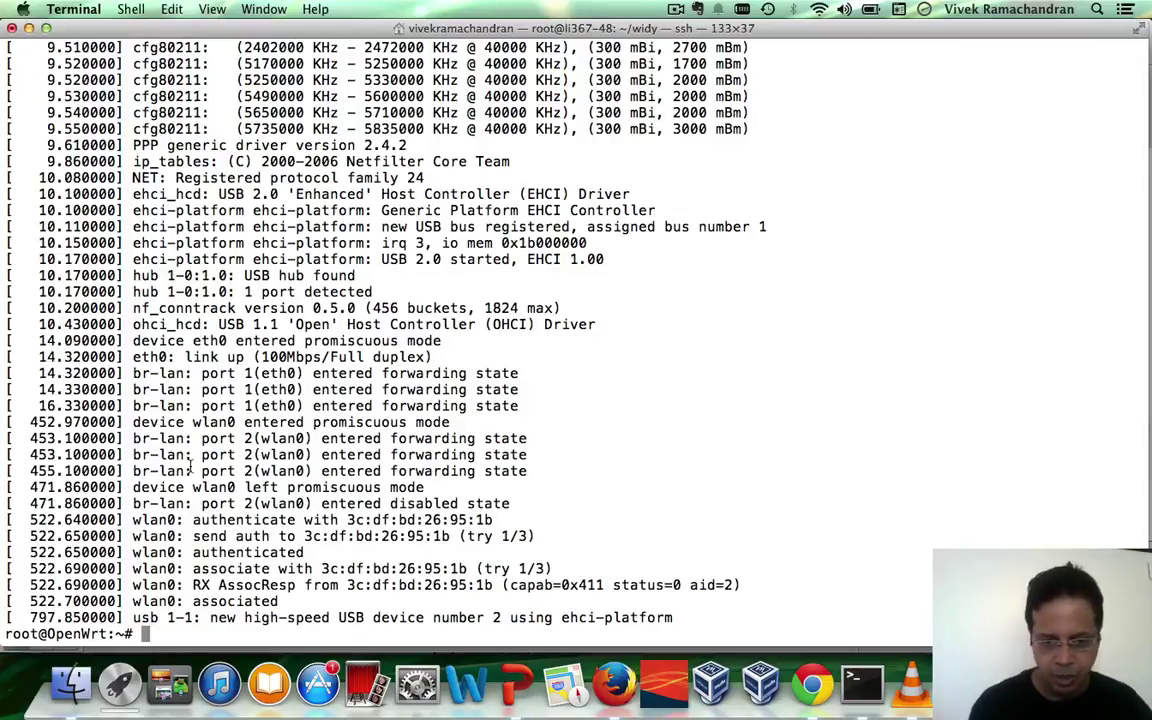
triple_click(370, 617)
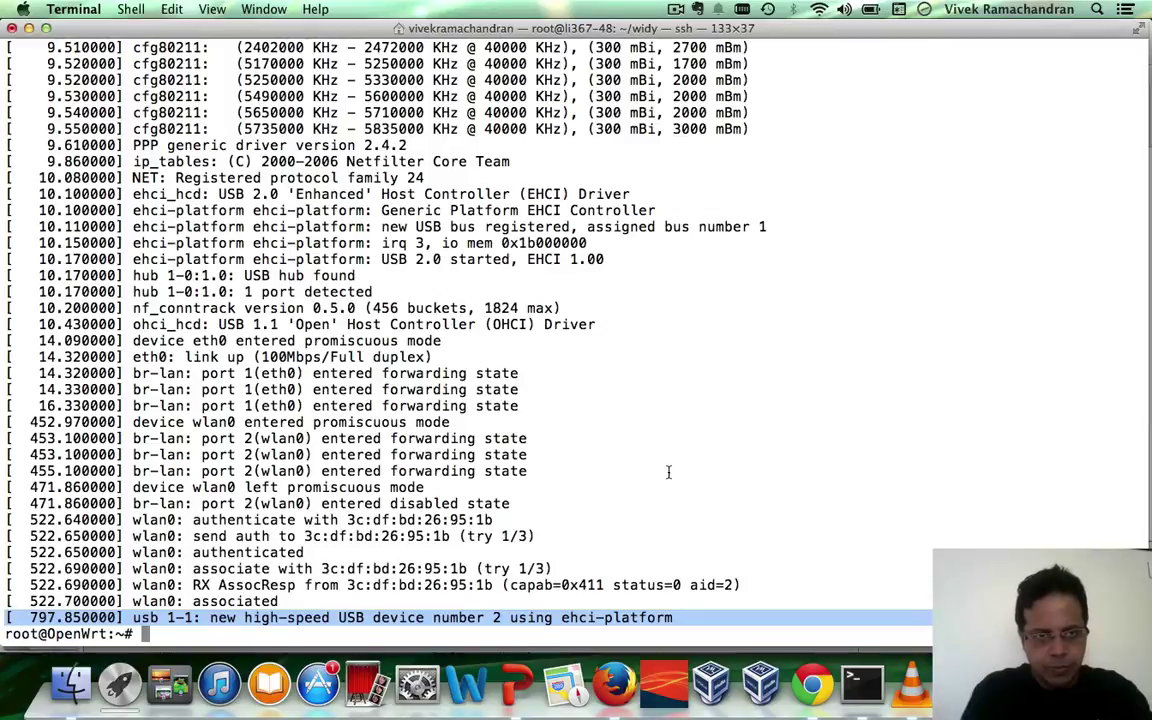
Step: Rerun df -h and list /dev/, which shows no sdX disk
type("df -h")
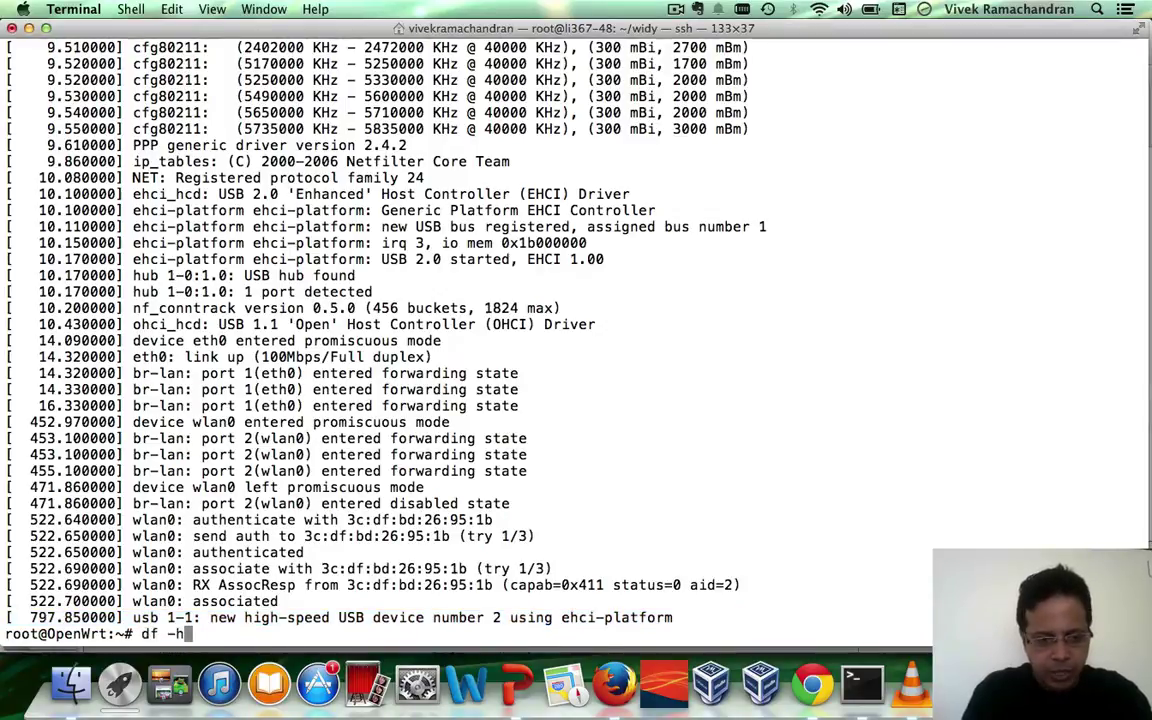
key("Return")
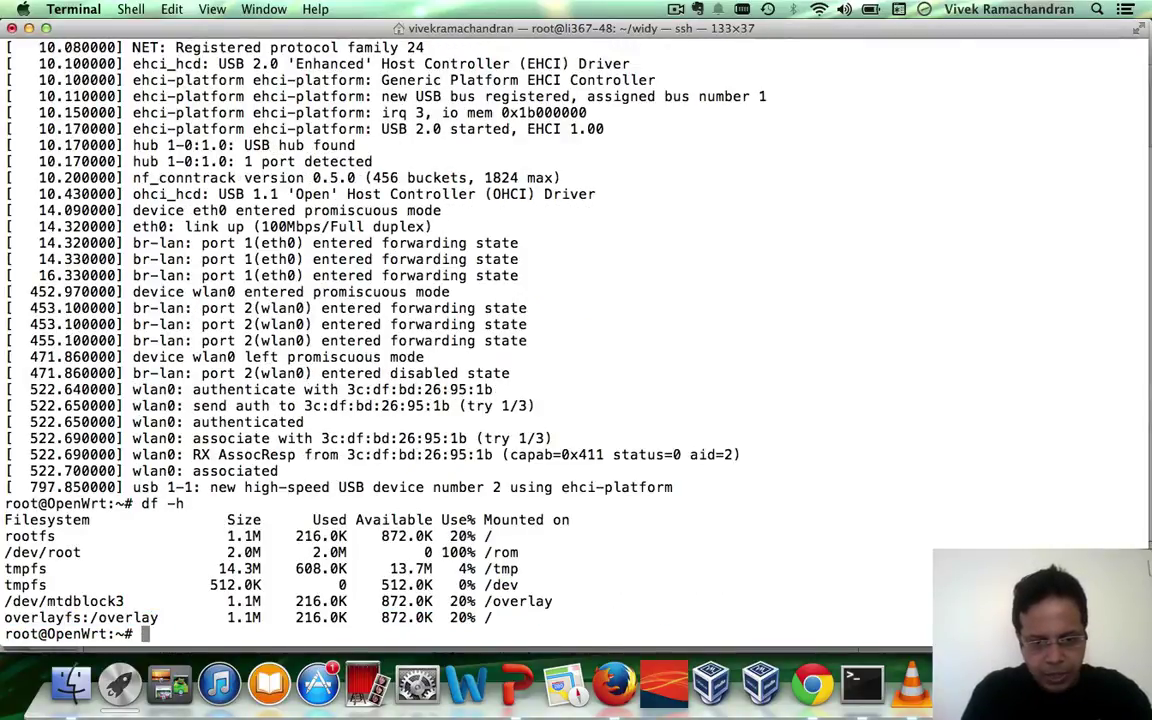
key("Return")
key("Return")
key("Return")
key("Return")
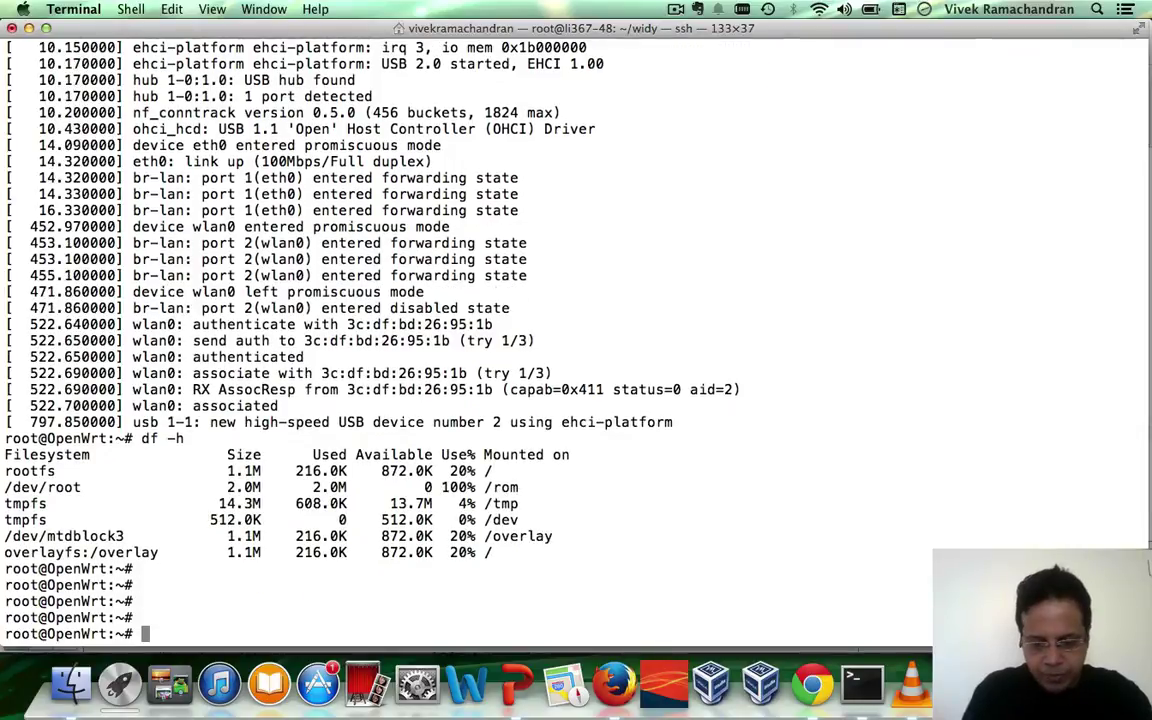
type("ls /dev/")
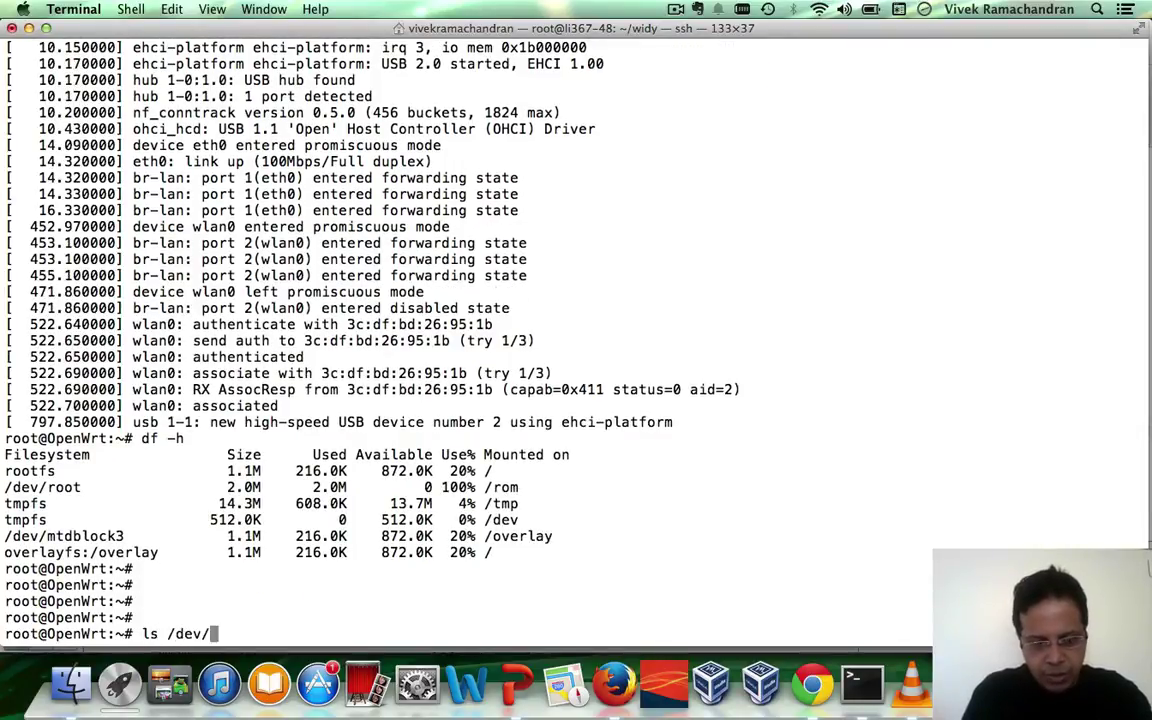
key("Return")
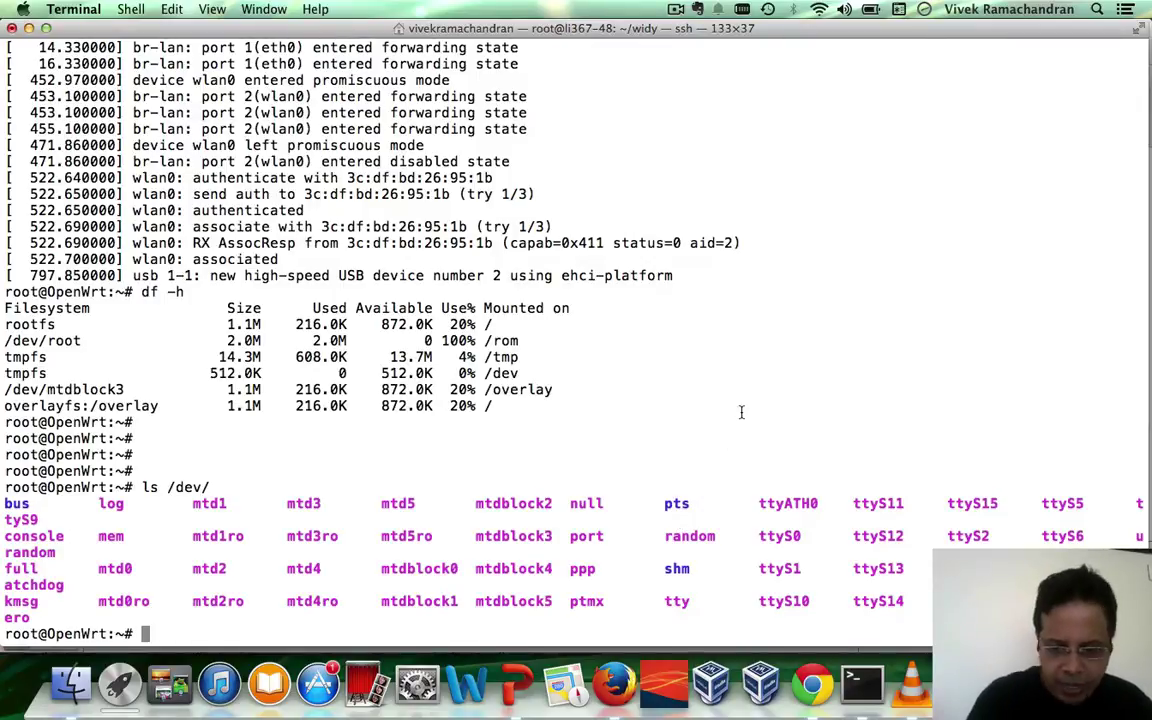
Step: Shrink the text, maximise and clear the terminal, then rerun ls /dev/
key("super+minus")
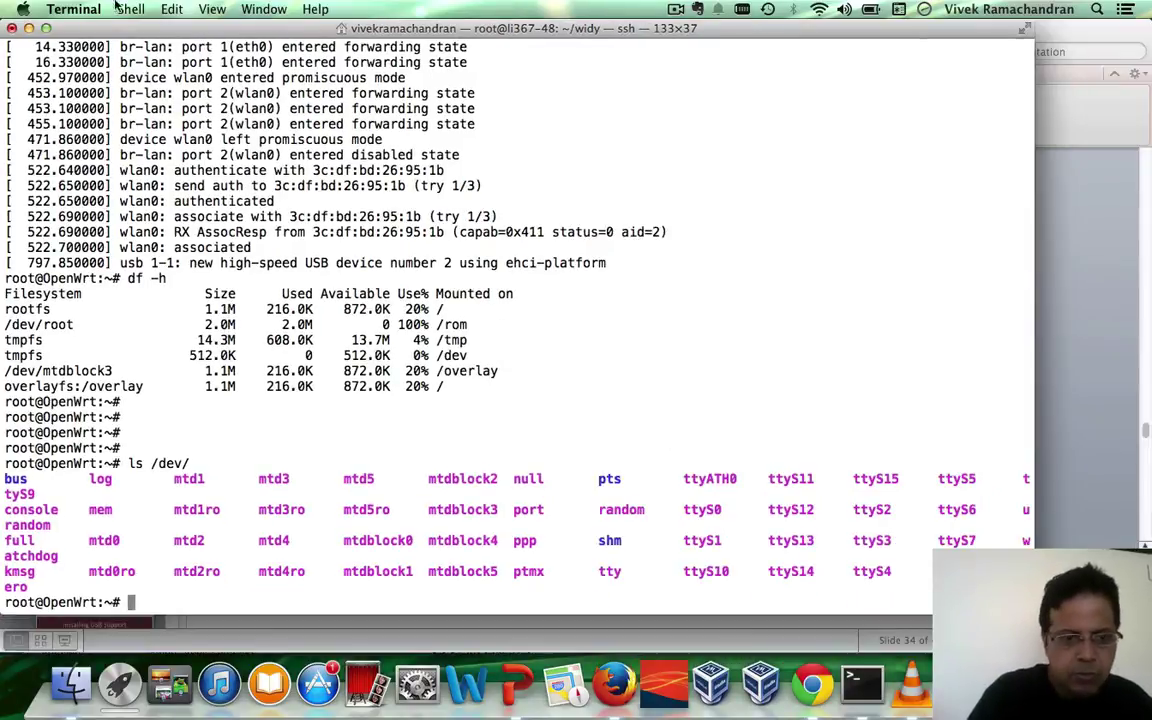
left_click(45, 28)
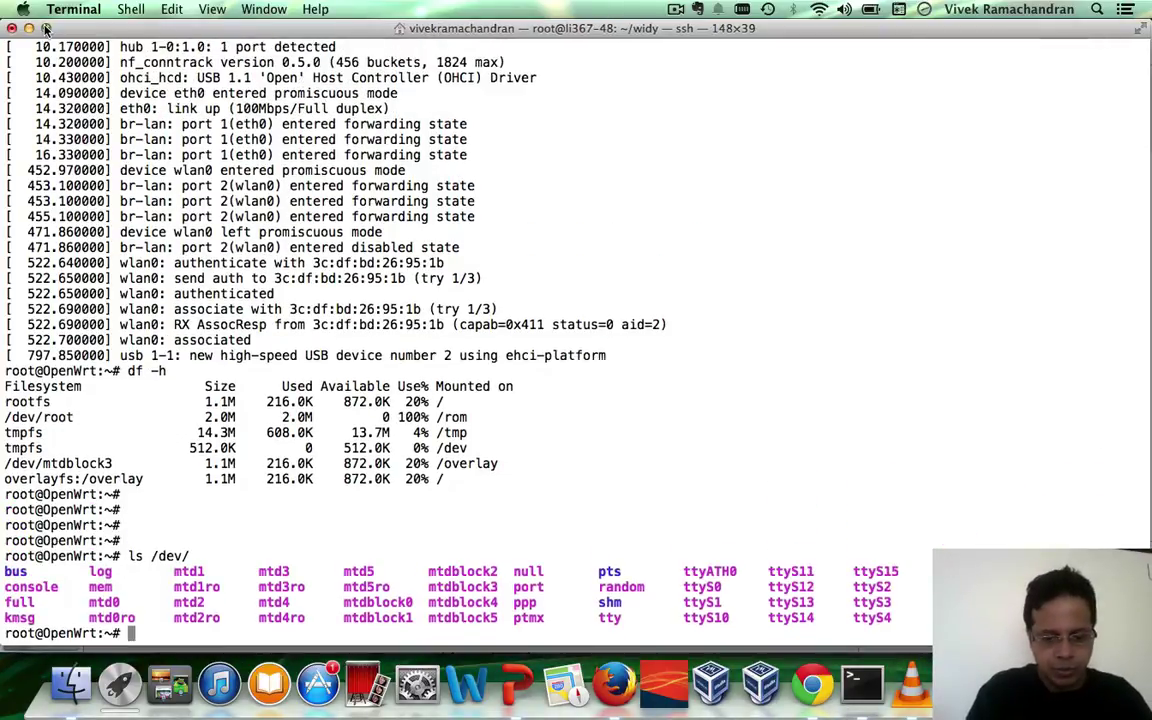
key("ctrl+l")
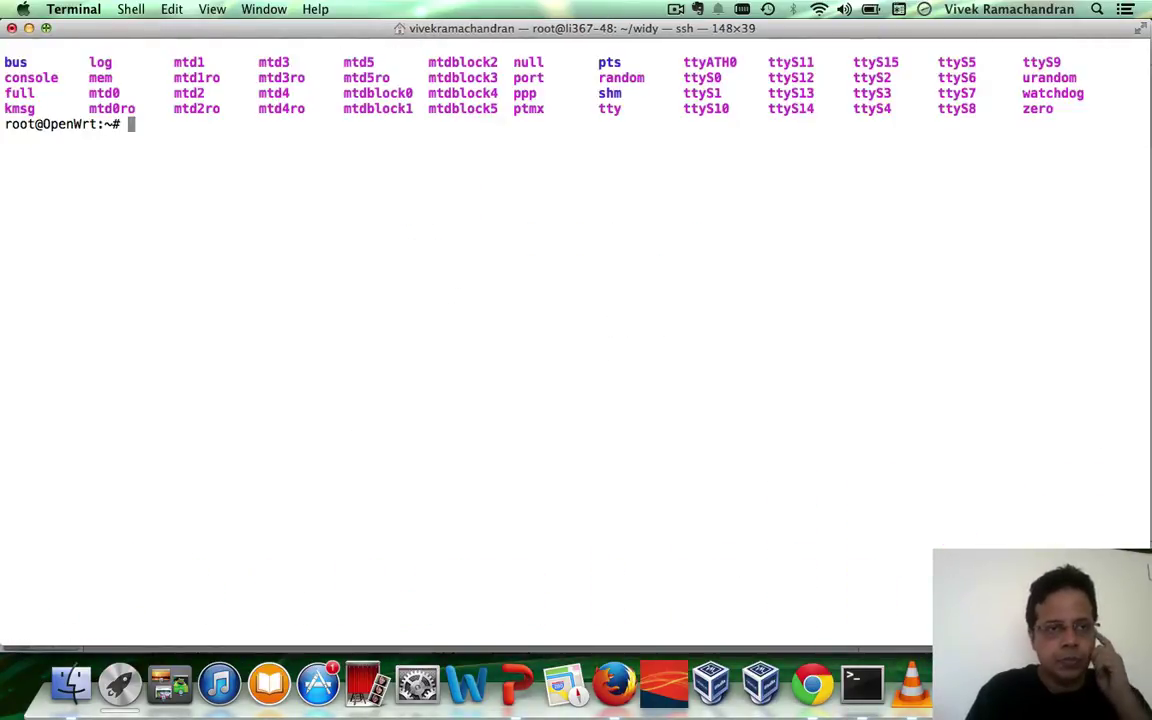
key("Return")
type("ls /dev/")
key("Return")
key("Return")
key("Return")
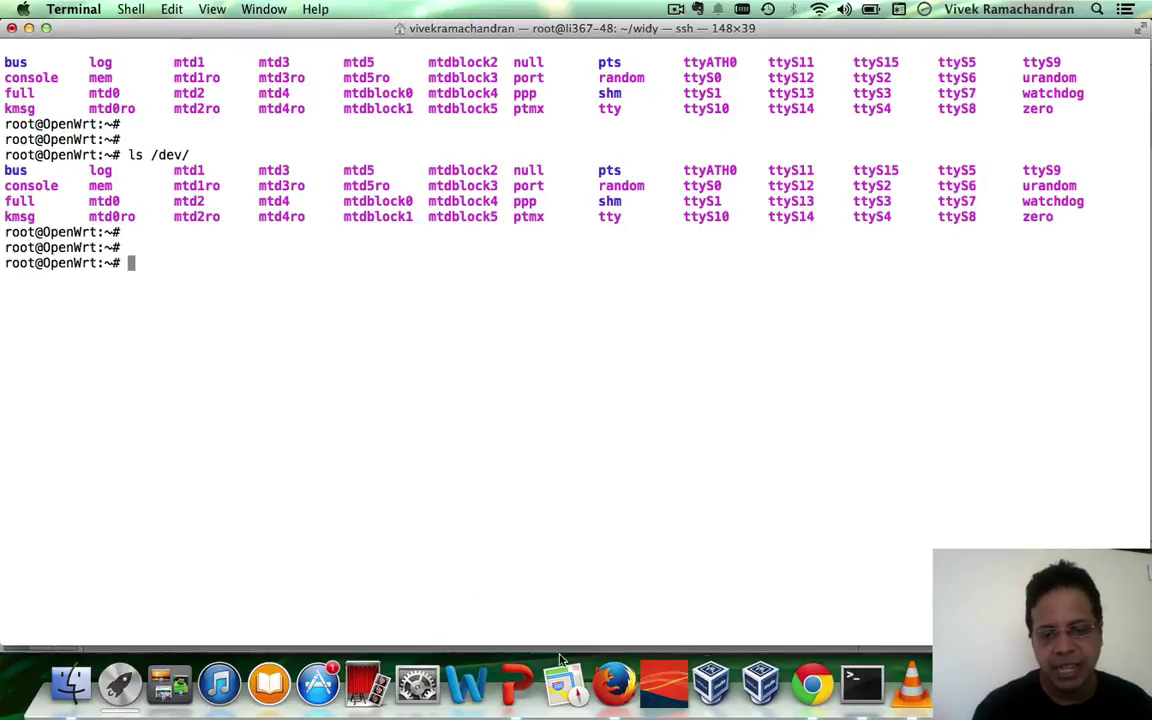
Step: Bring the WiDy.pptx PowerPoint presentation back to the front from the Dock
left_click(515, 668)
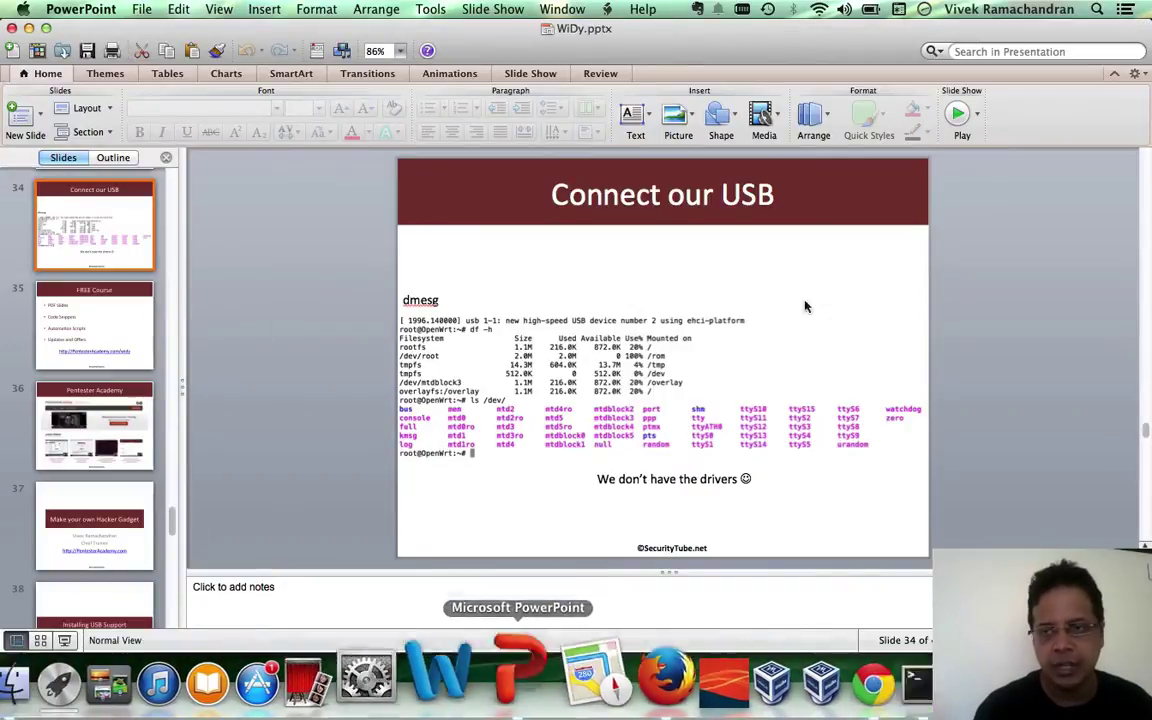